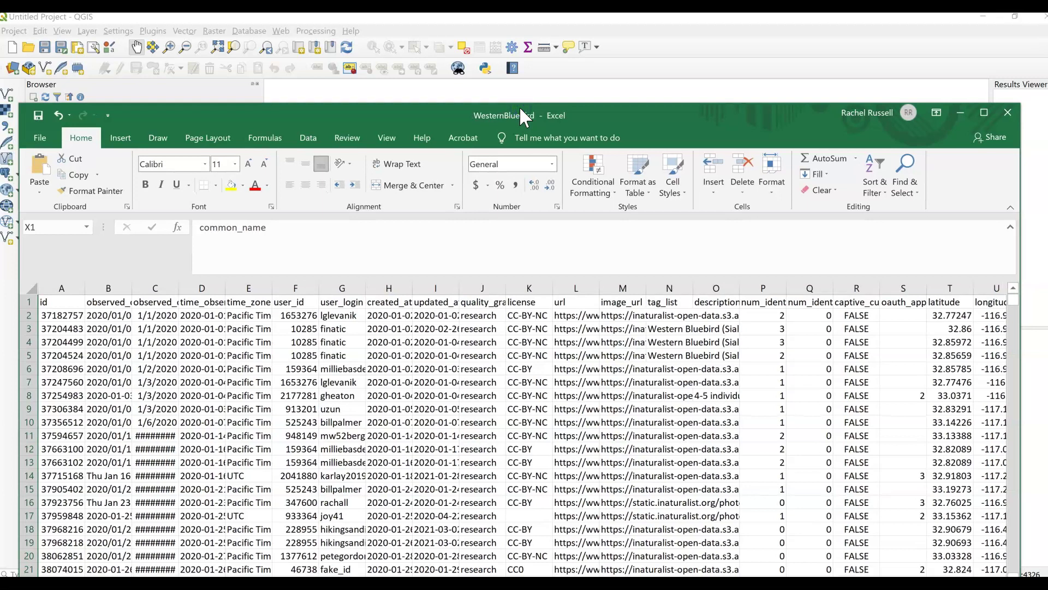
# Save the WesternBluebird workbook in the Mesa_Ex folder as CSV (Comma delimited), and close it.
pyautogui.click(39, 144)
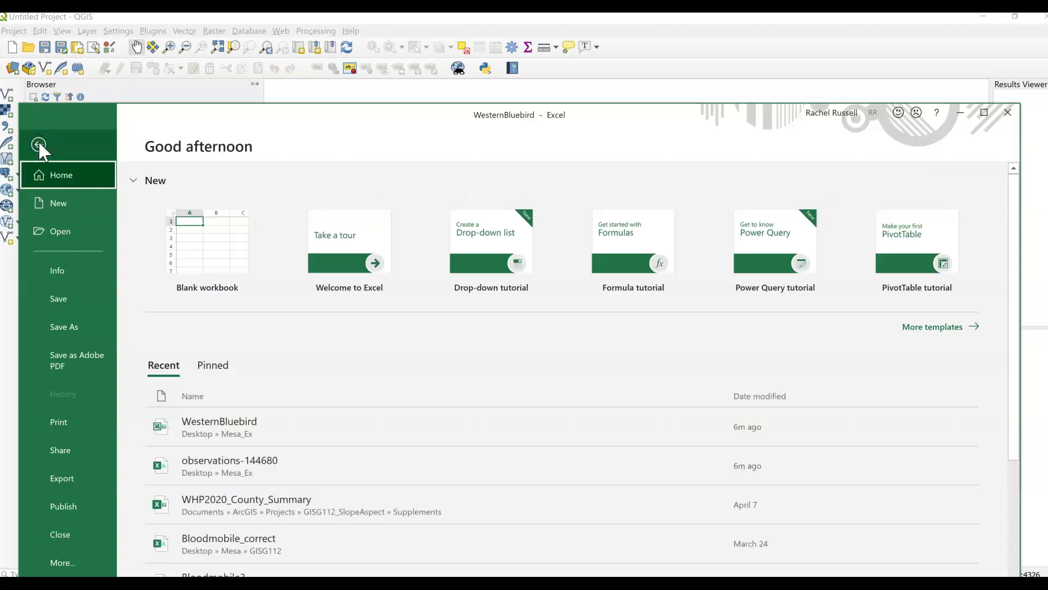
pyautogui.click(77, 329)
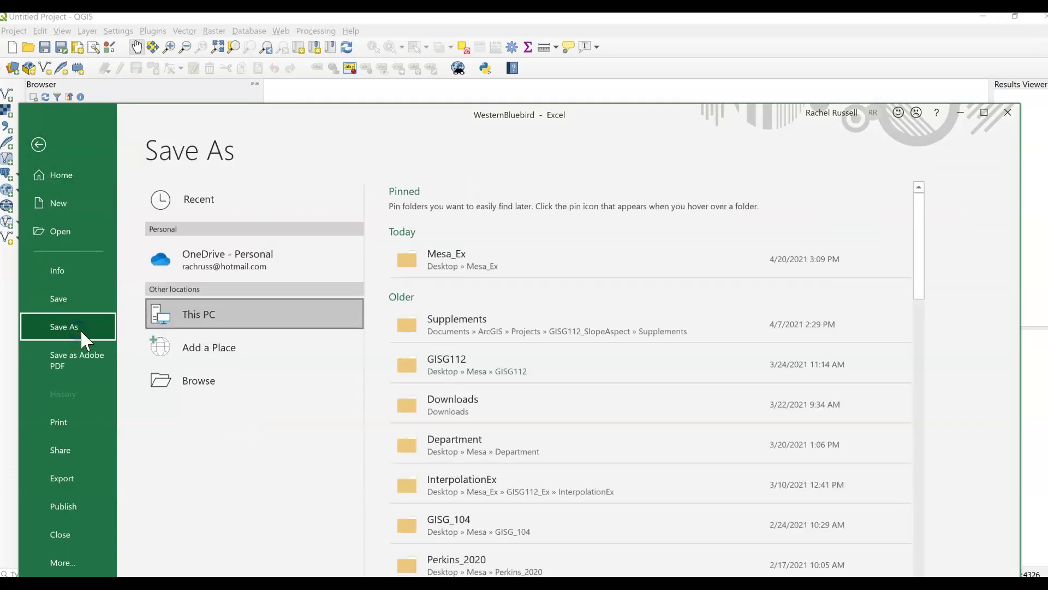
pyautogui.click(456, 256)
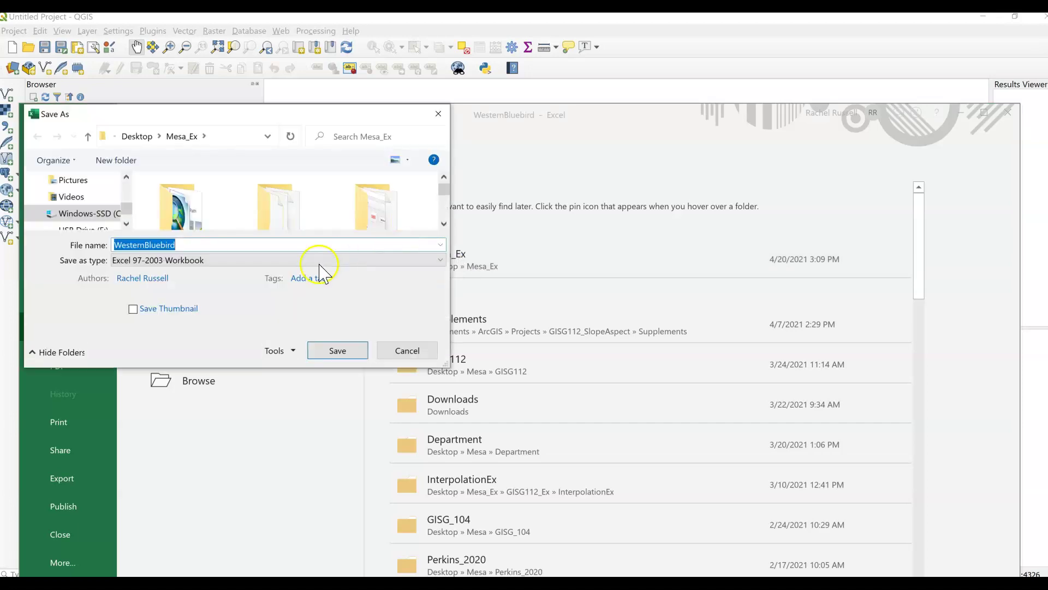
pyautogui.click(212, 260)
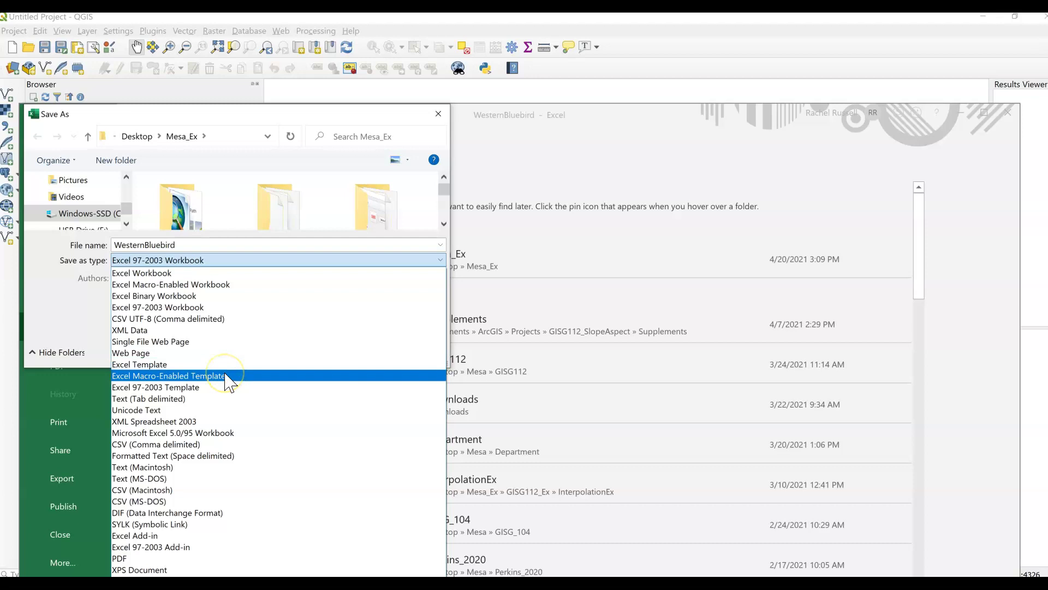
pyautogui.click(182, 444)
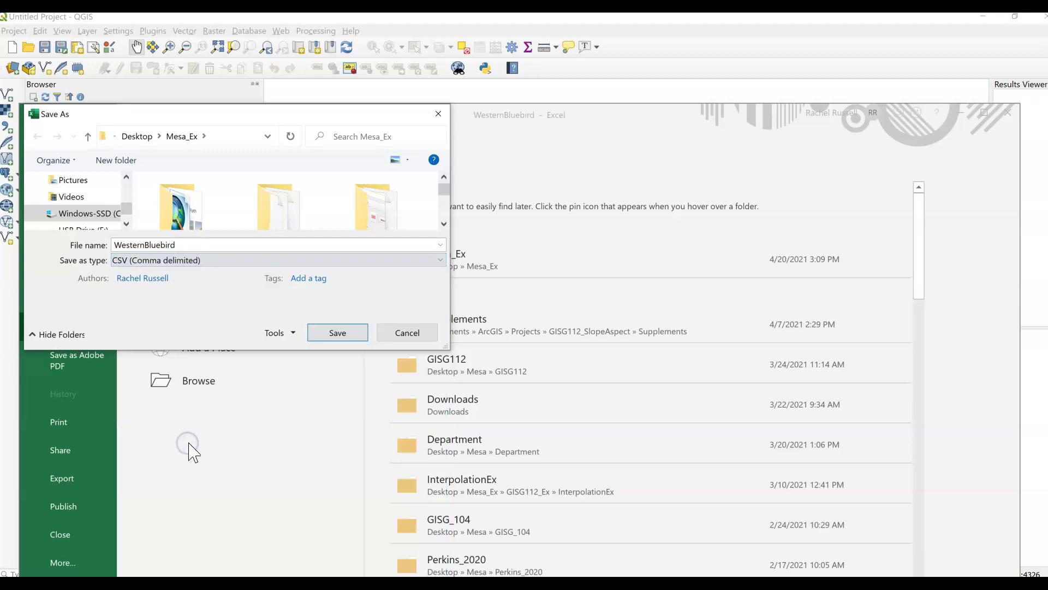
pyautogui.click(336, 332)
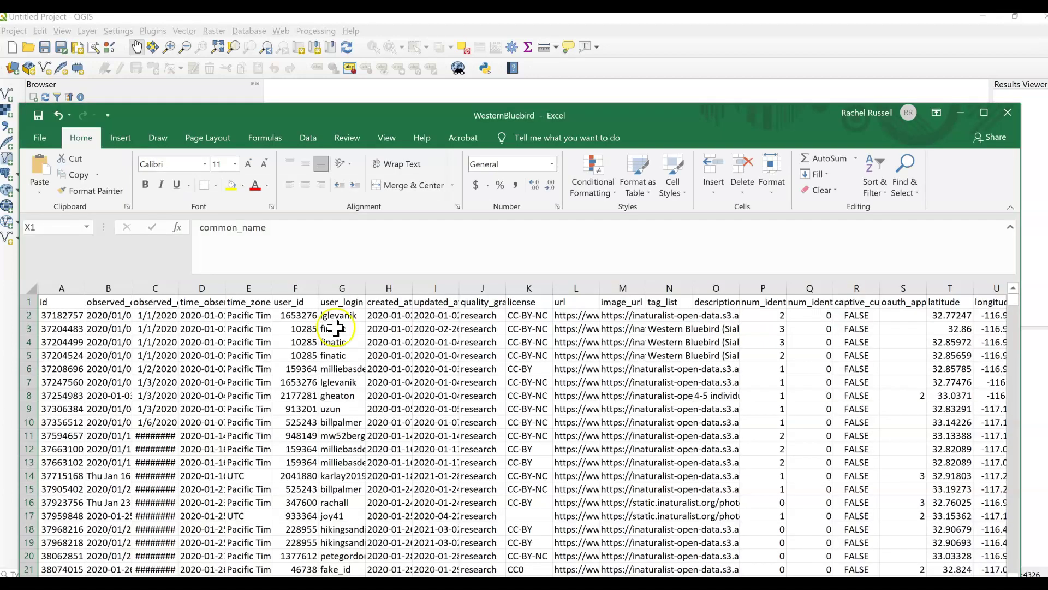
pyautogui.click(1008, 115)
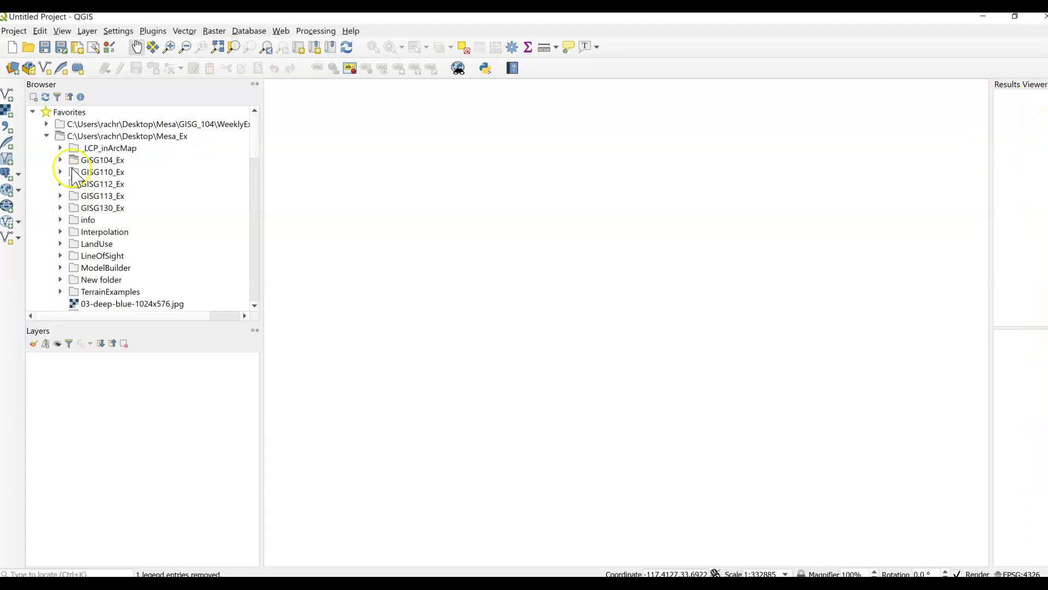
# Switch to QGIS and look through the files in the Mesa_Ex favorite folder for the WesternBluebird CSV.
pyautogui.rightClick(76, 136)
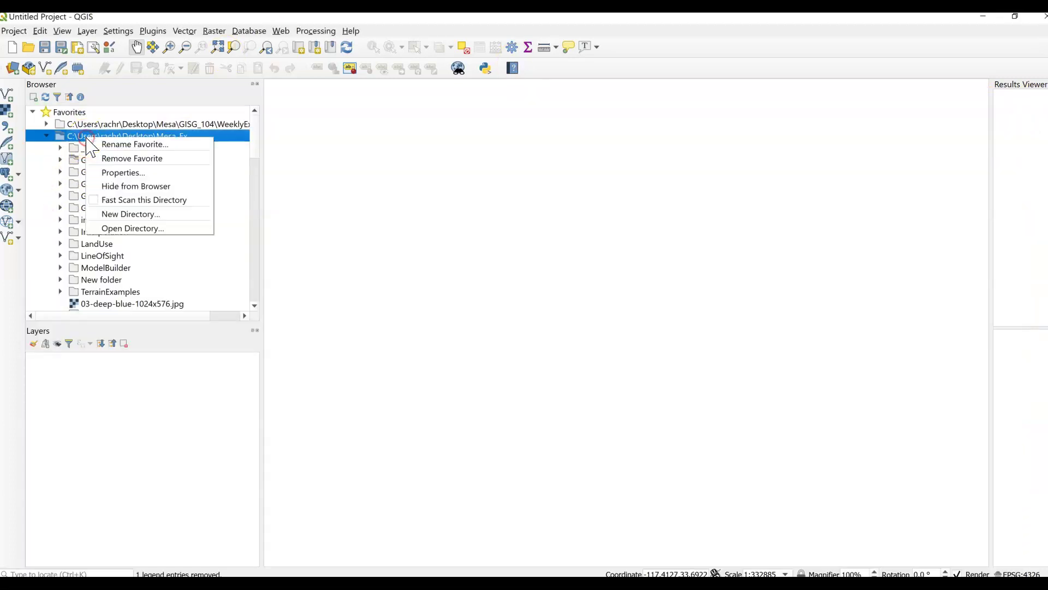
pyautogui.click(65, 141)
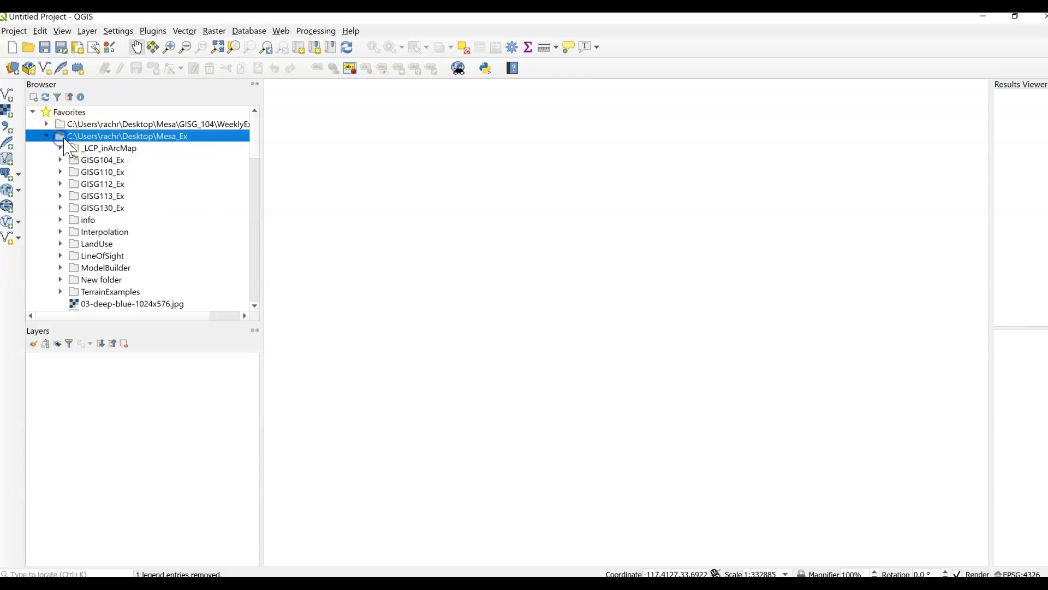
pyautogui.scroll(-3, 116, 244)
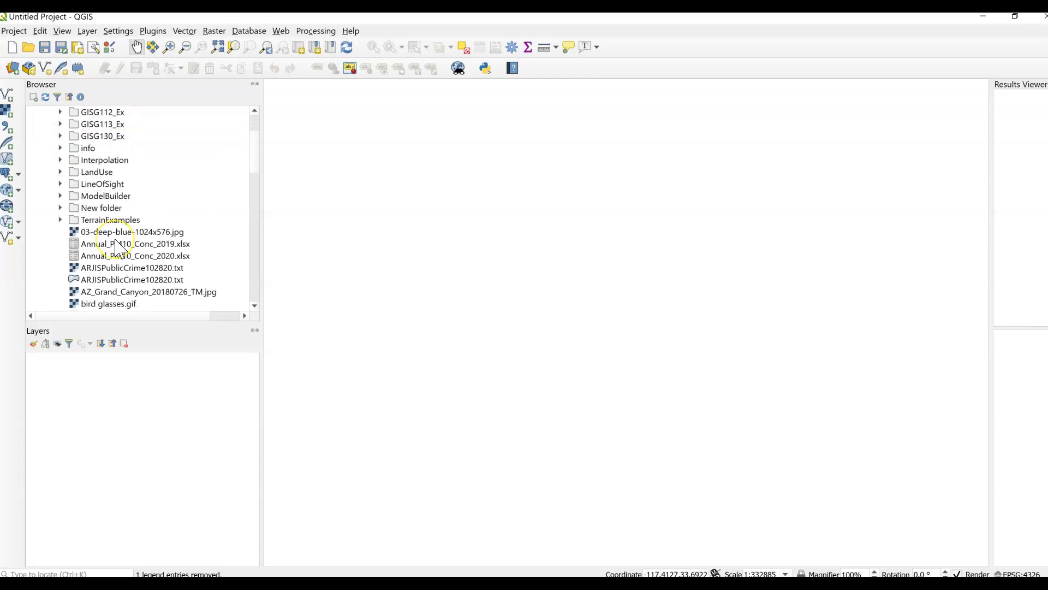
pyautogui.scroll(-8, 116, 242)
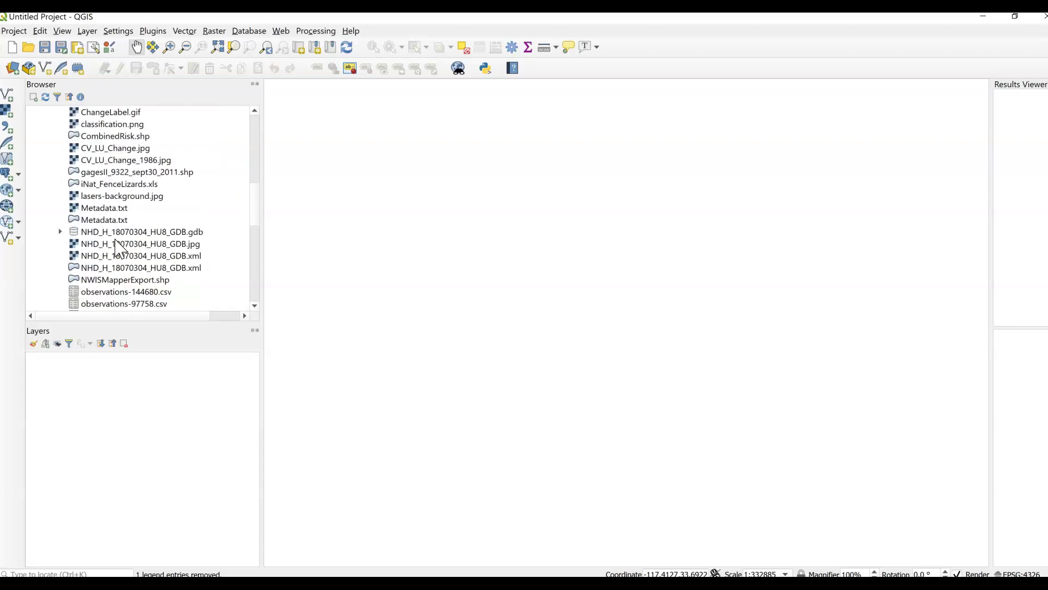
pyautogui.scroll(-3, 118, 247)
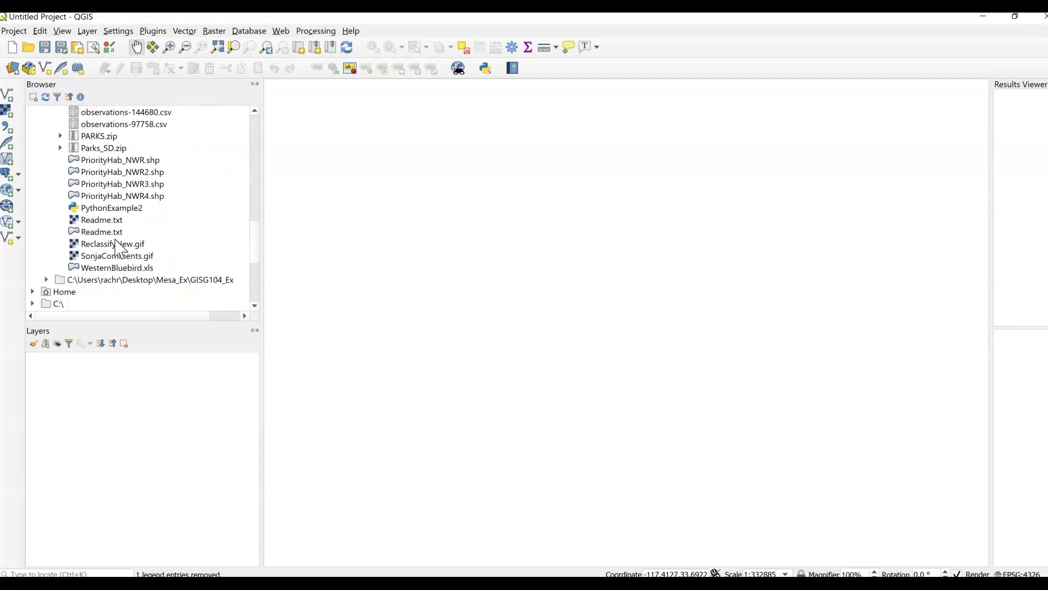
pyautogui.click(118, 268)
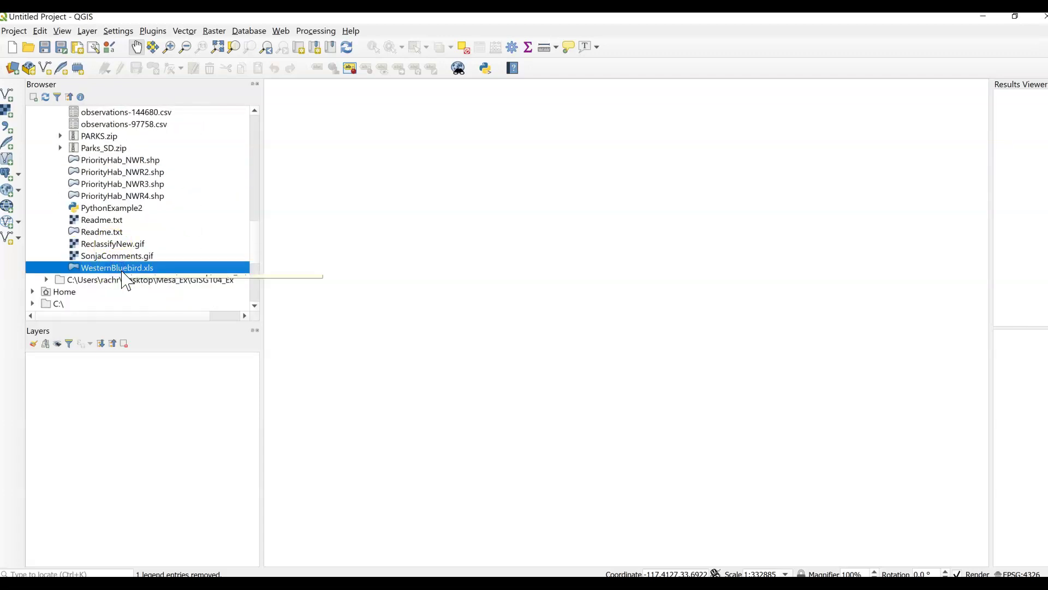
pyautogui.scroll(1, 126, 281)
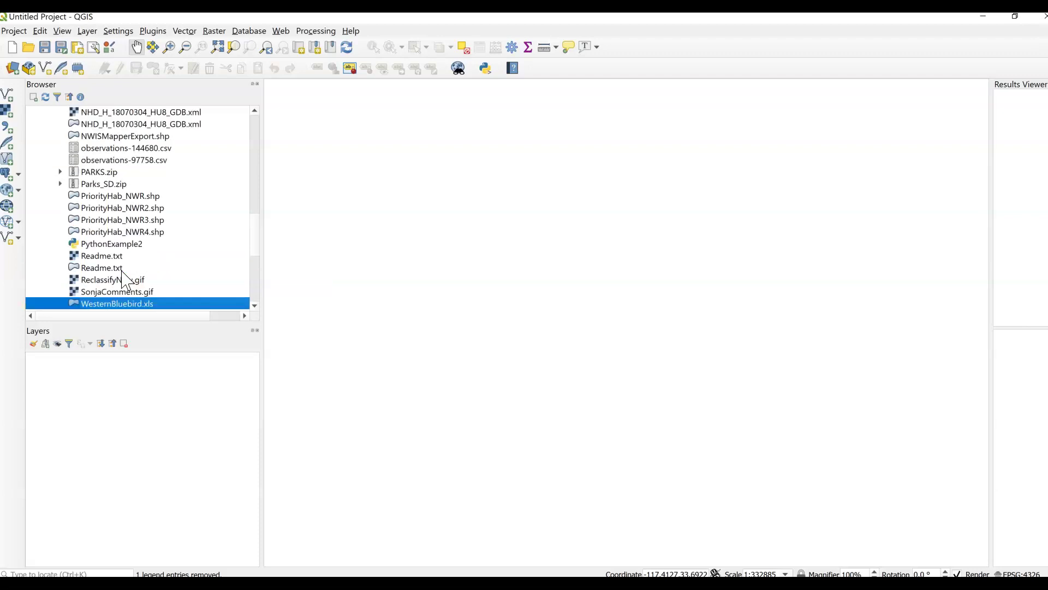
pyautogui.click(125, 146)
pyautogui.scroll(-1, 135, 229)
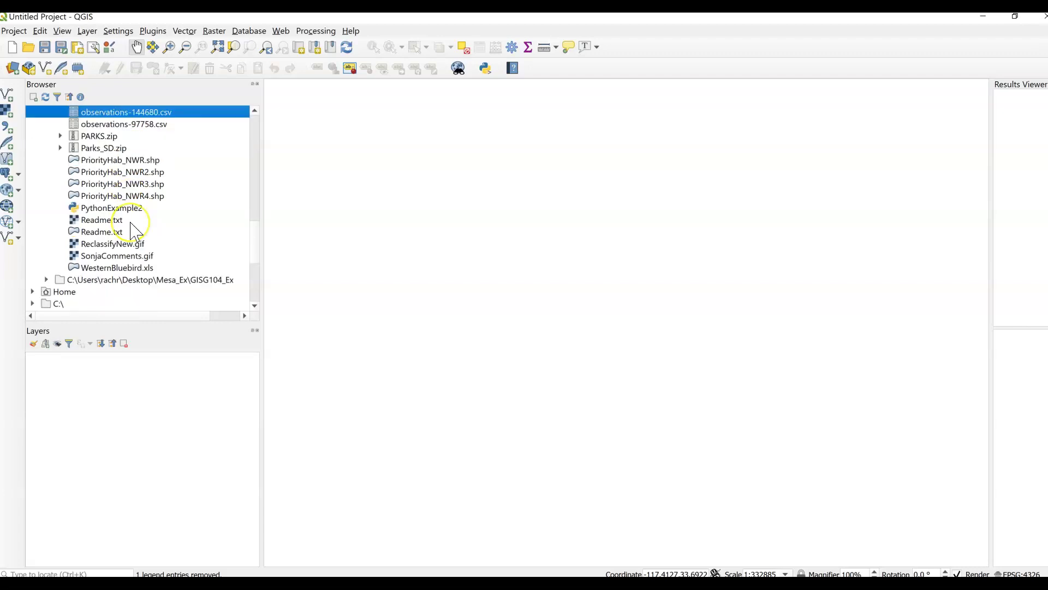
# Refresh the Browser listing and expand the Mesa_Ex favorite folder again to locate WesternBluebird.csv.
pyautogui.scroll(12, 133, 225)
pyautogui.scroll(-3, 129, 221)
pyautogui.scroll(2, 129, 221)
pyautogui.rightClick(90, 137)
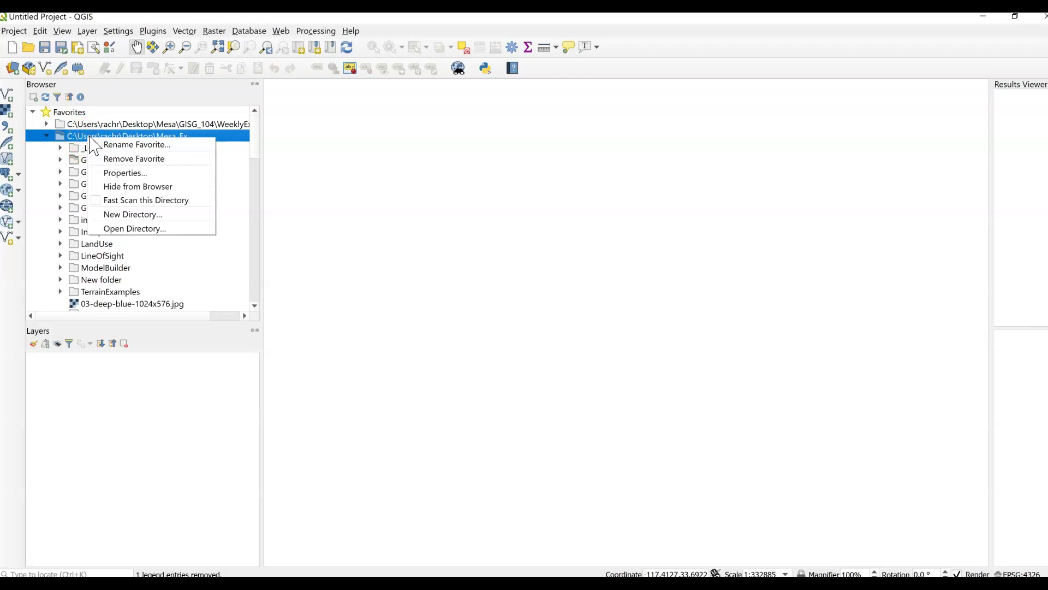
pyautogui.click(47, 136)
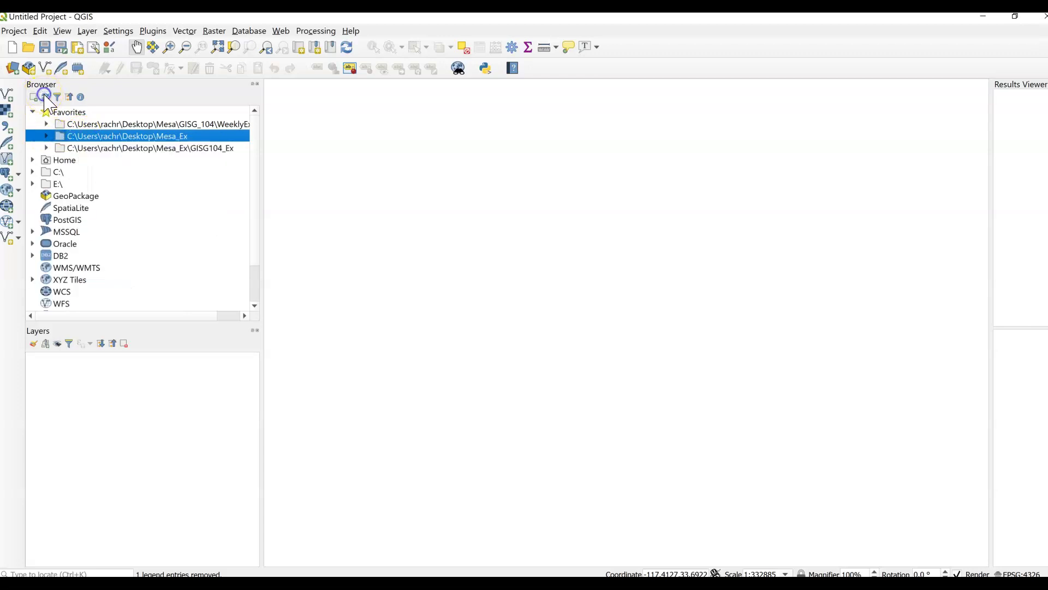
pyautogui.click(47, 136)
pyautogui.scroll(-7, 117, 228)
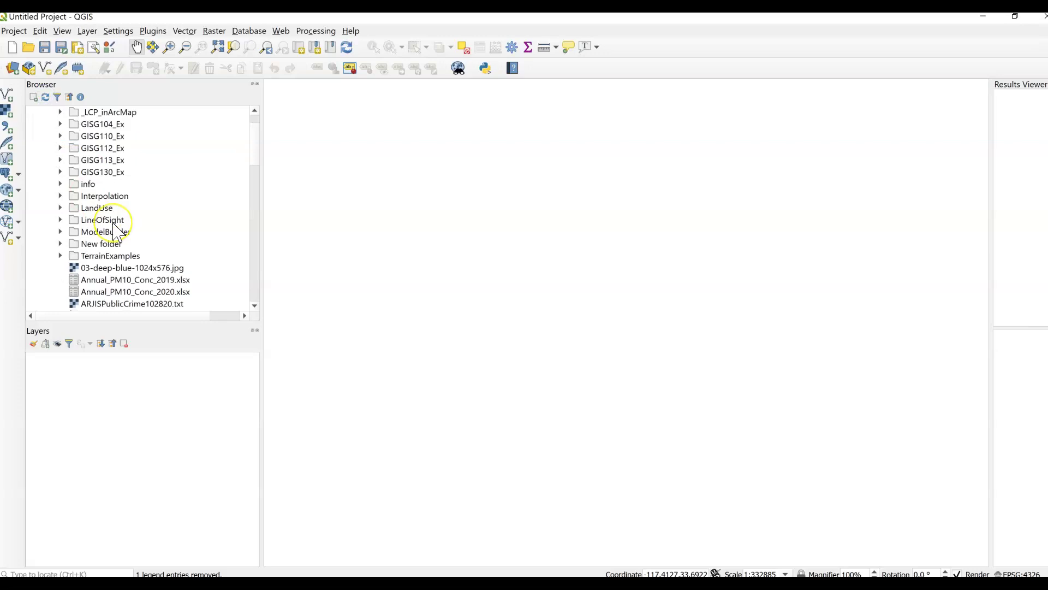
pyautogui.scroll(-6, 117, 228)
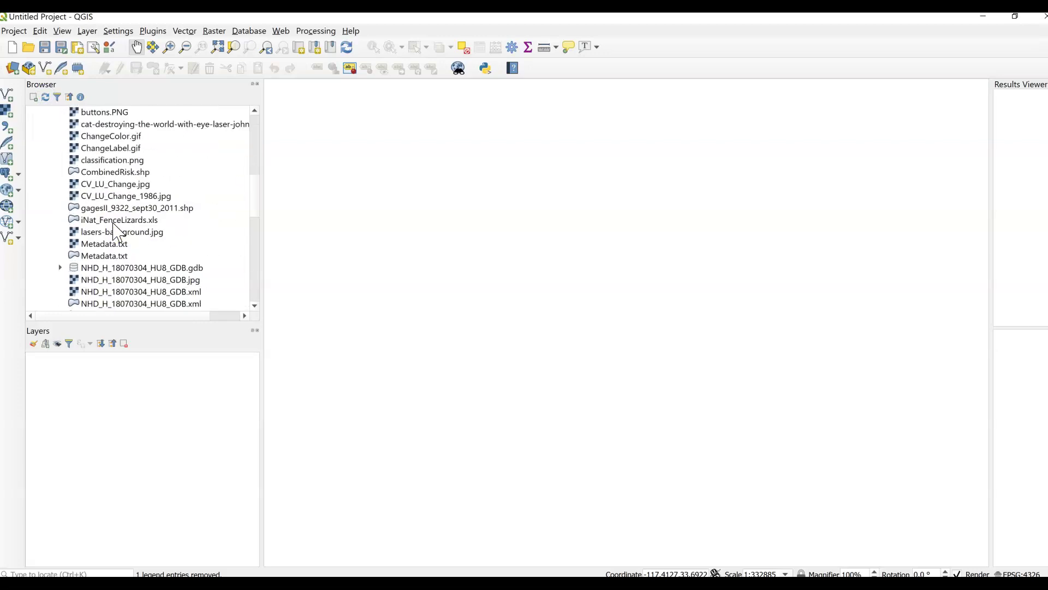
pyautogui.scroll(-1, 116, 232)
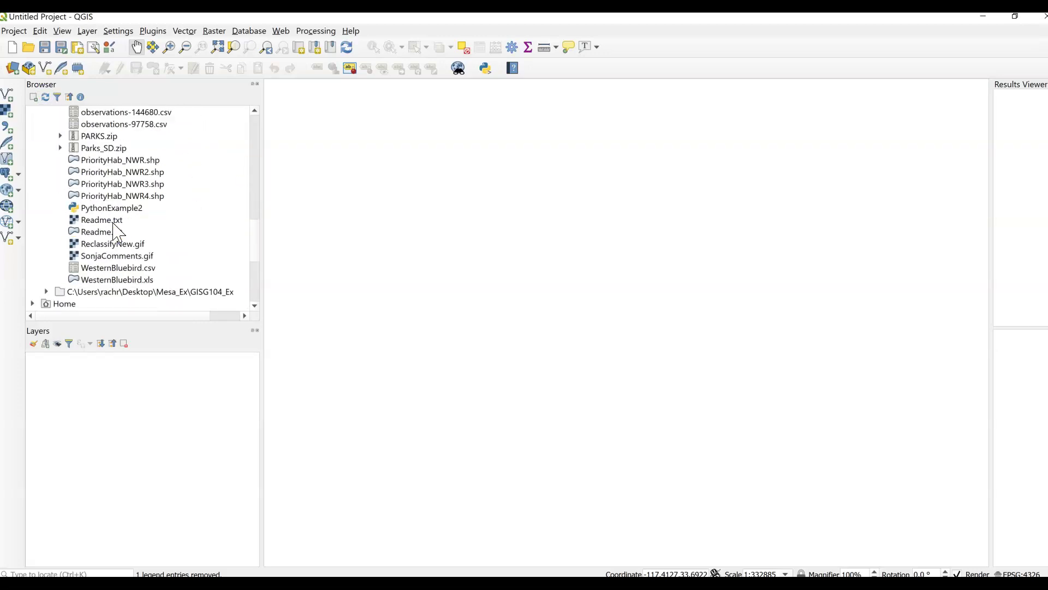
# Add WesternBluebird.csv from the Mesa_Ex folder to the project's layers as a table.
pyautogui.click(120, 268)
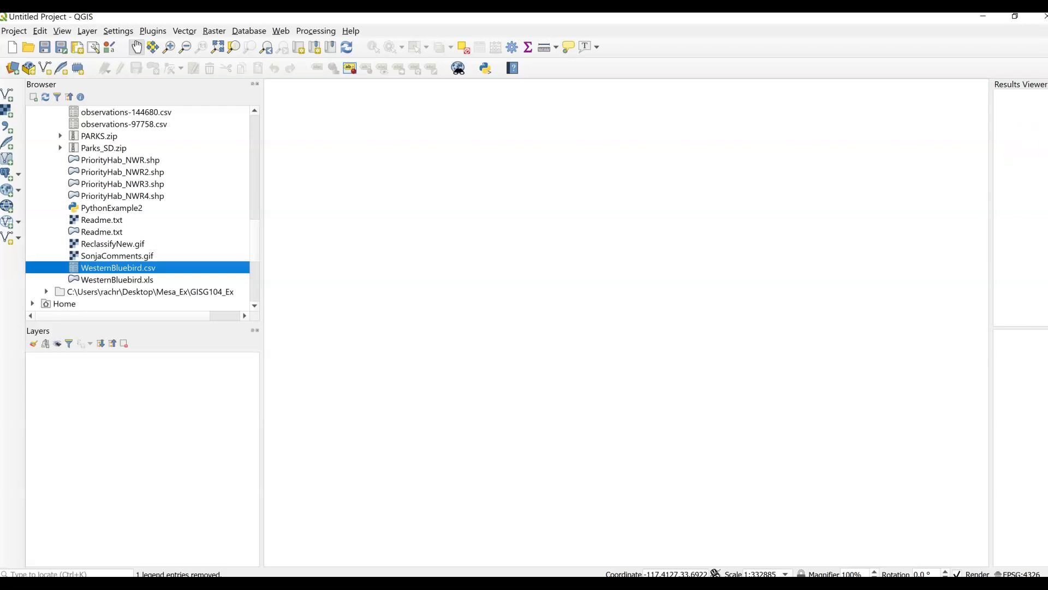
pyautogui.rightClick(145, 267)
pyautogui.moveTo(125, 267); pyautogui.dragTo(141, 382)
# Examine the latitude and longitude fields in the WesternBluebird attribute table, sorting by latitude ascending and descending, and close the table.
pyautogui.rightClick(104, 359)
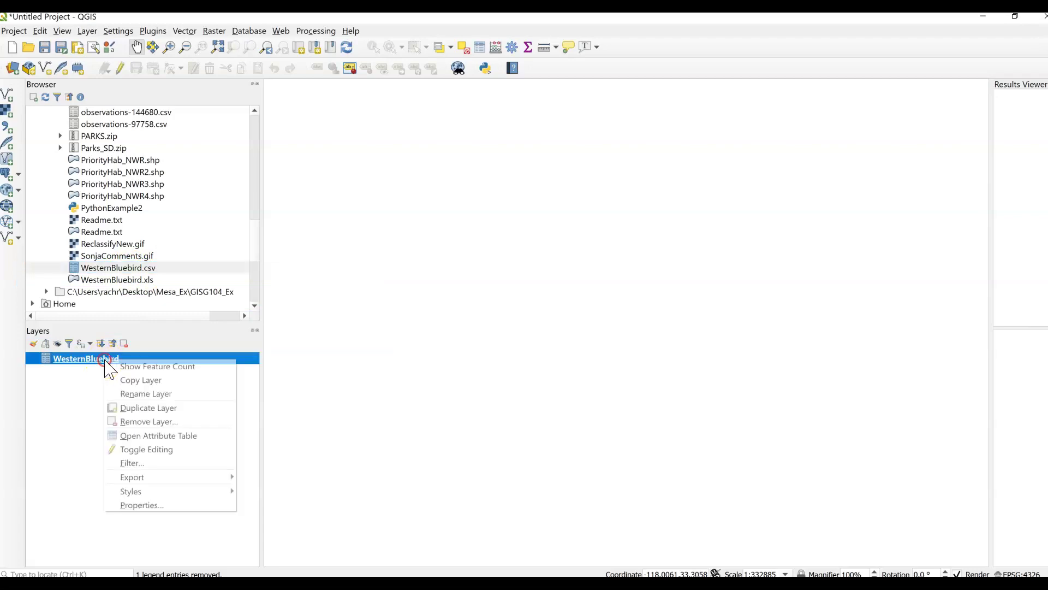
pyautogui.click(167, 436)
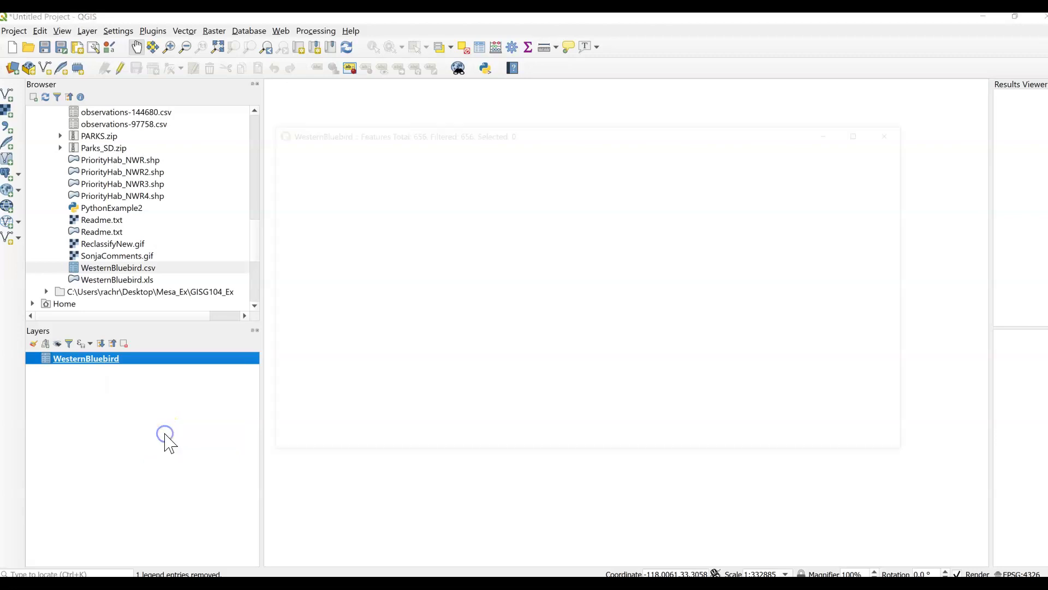
pyautogui.moveTo(380, 437); pyautogui.dragTo(718, 435)
pyautogui.click(676, 165)
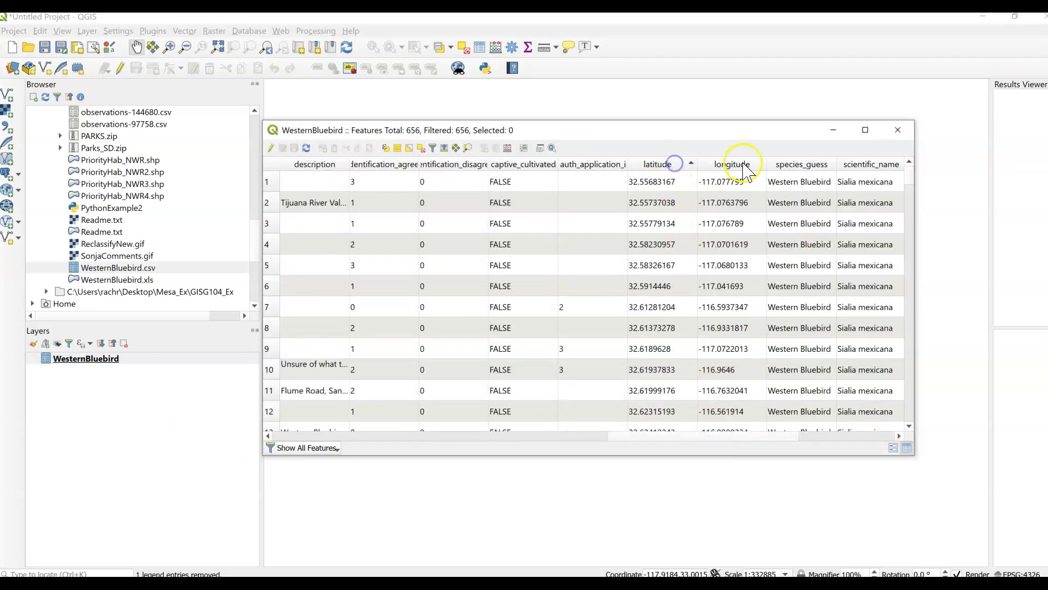
pyautogui.click(661, 165)
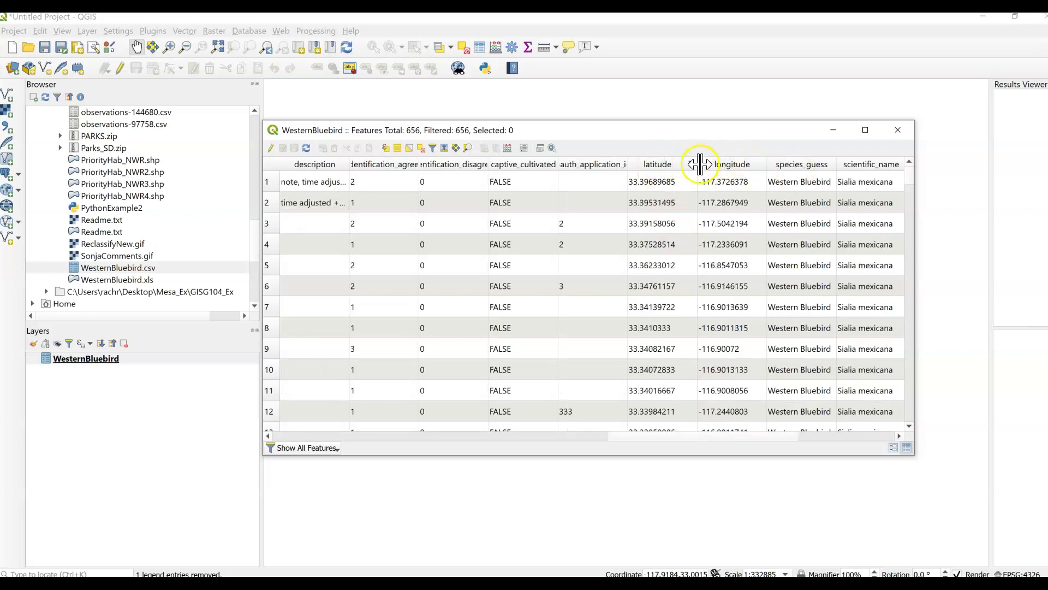
pyautogui.click(898, 129)
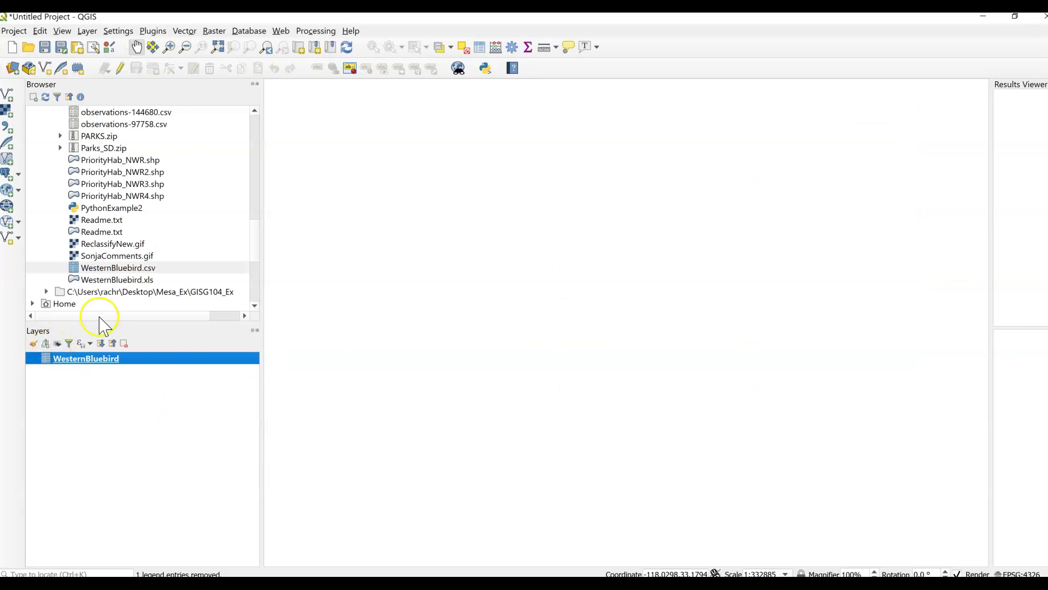
# Remove the WesternBluebird table from the project's layers.
pyautogui.click(87, 30)
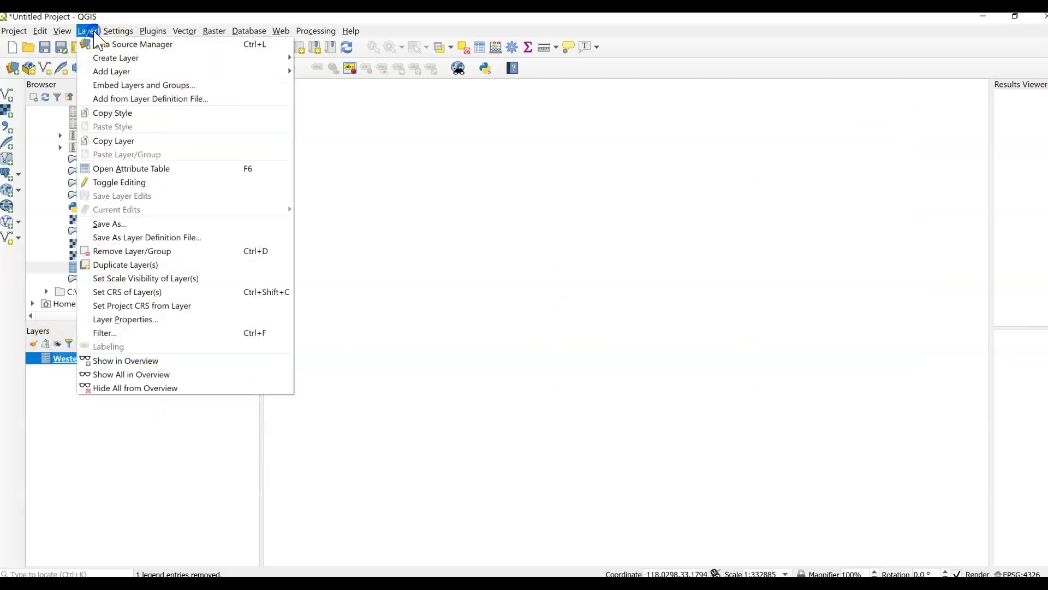
pyautogui.click(61, 461)
pyautogui.rightClick(90, 362)
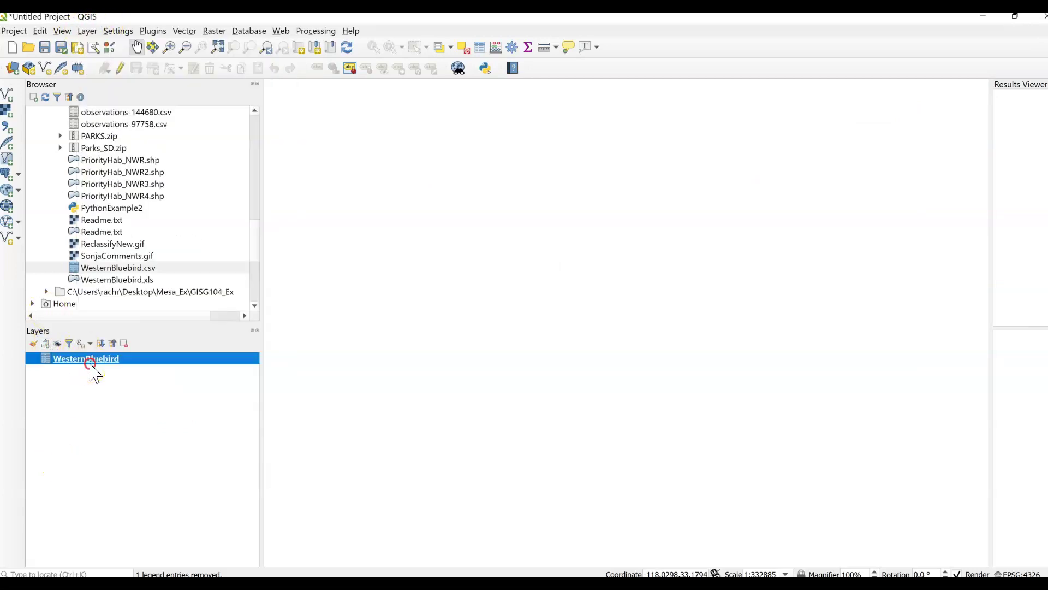
pyautogui.click(130, 432)
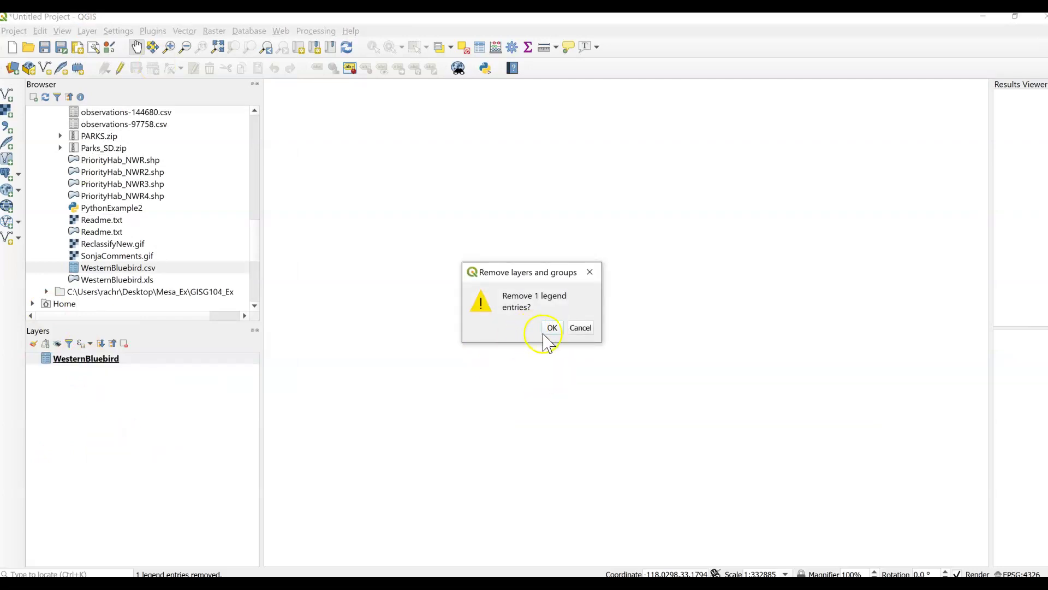
pyautogui.click(549, 328)
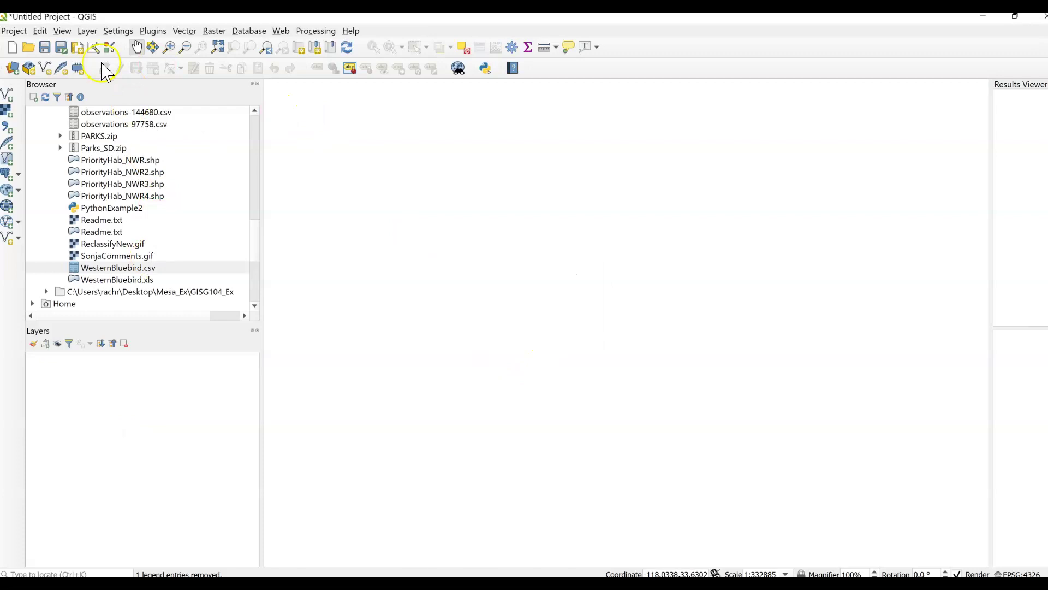
# Start adding a delimited text layer and set the number of header lines to discard to 7.
pyautogui.click(90, 31)
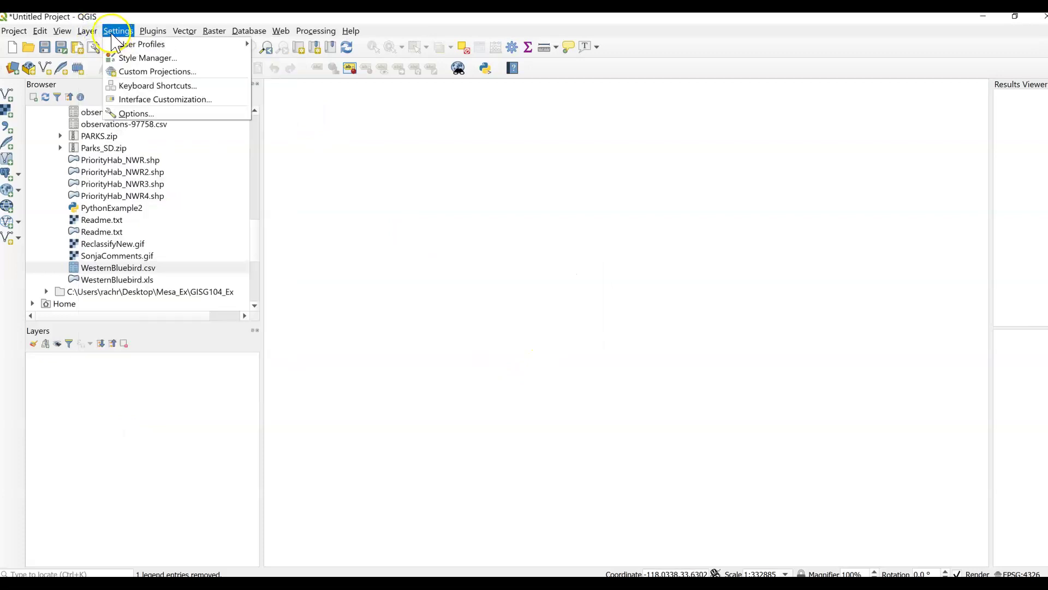
pyautogui.moveTo(98, 61)
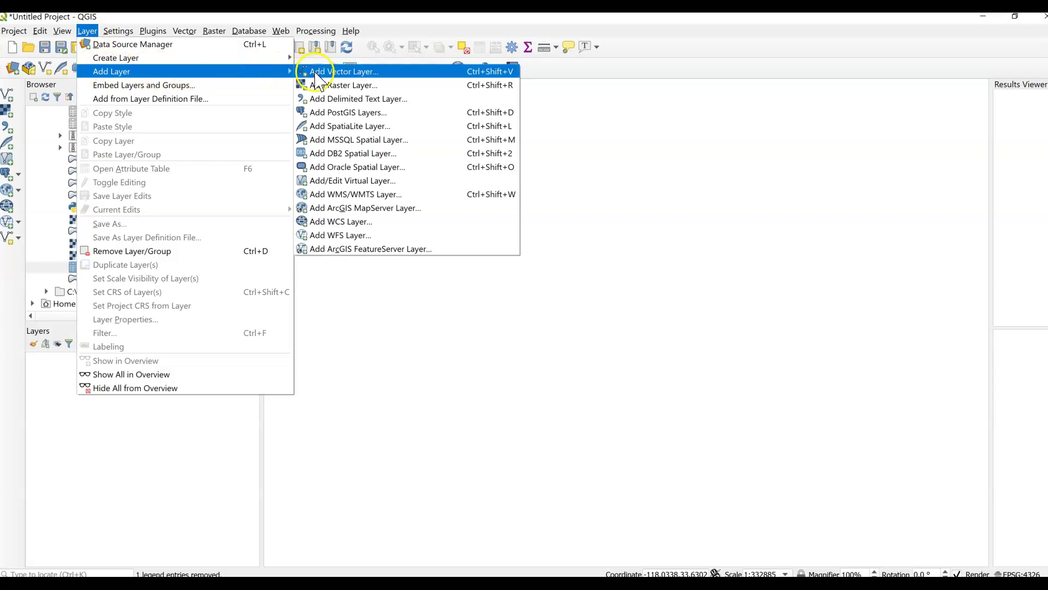
pyautogui.click(393, 112)
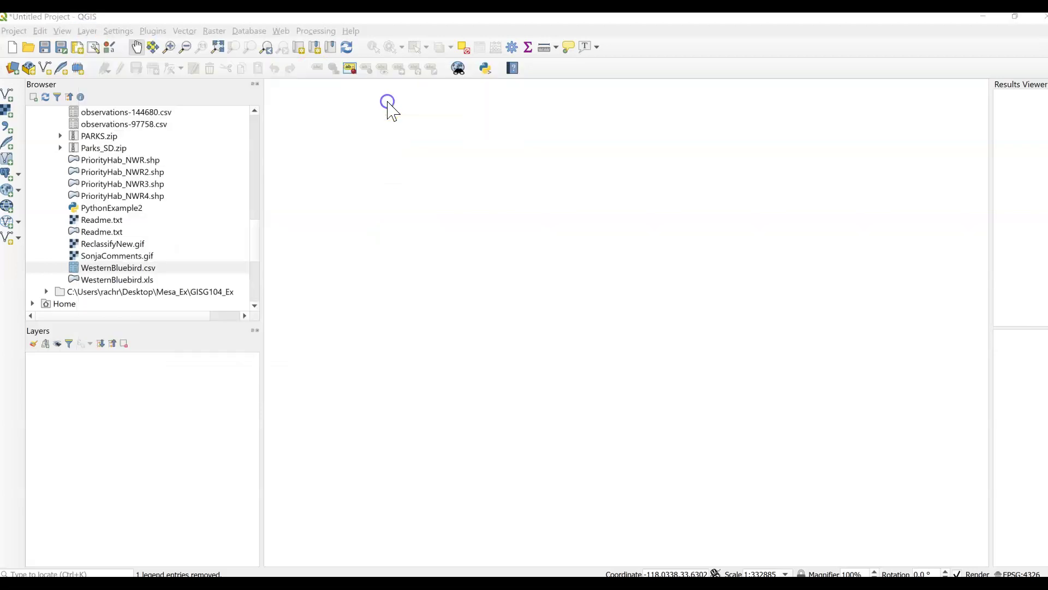
pyautogui.moveTo(493, 40); pyautogui.dragTo(451, 57)
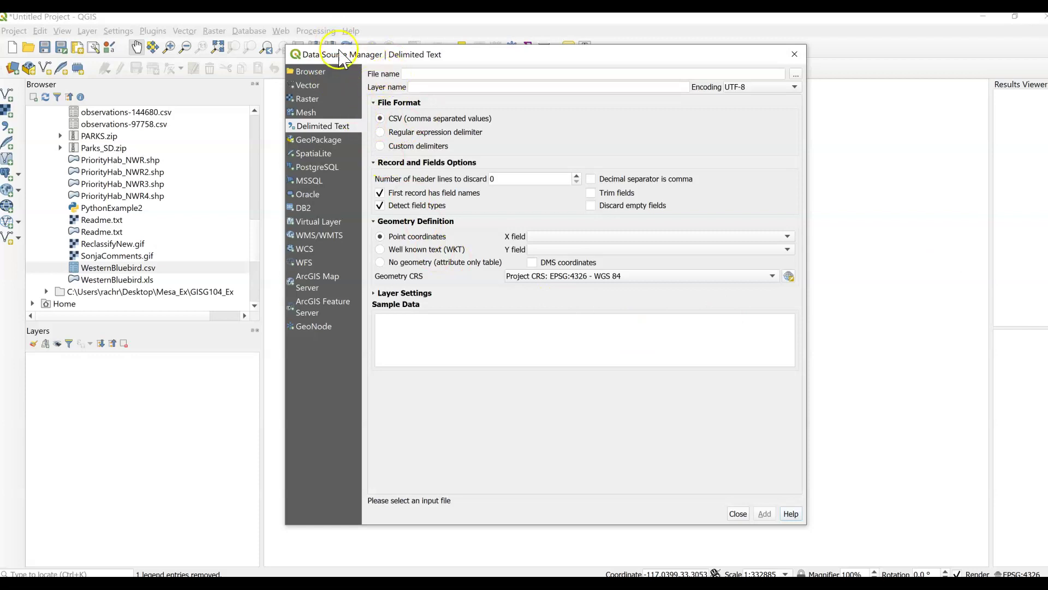
pyautogui.scroll(7, 502, 173)
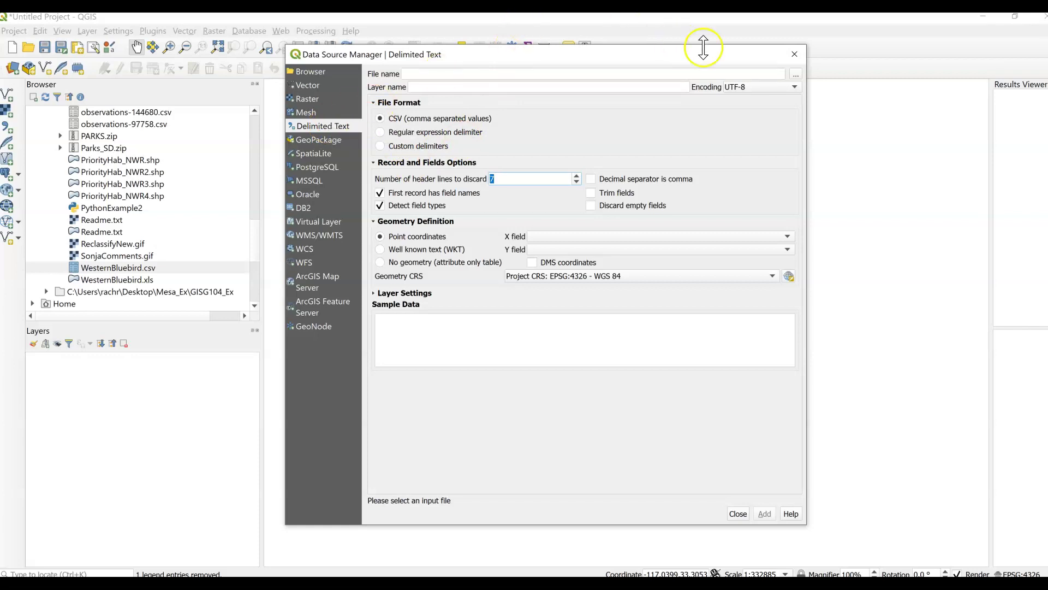
# Choose the WesternBluebird CSV file from the Mesa_Ex folder as the delimited text input.
pyautogui.click(795, 75)
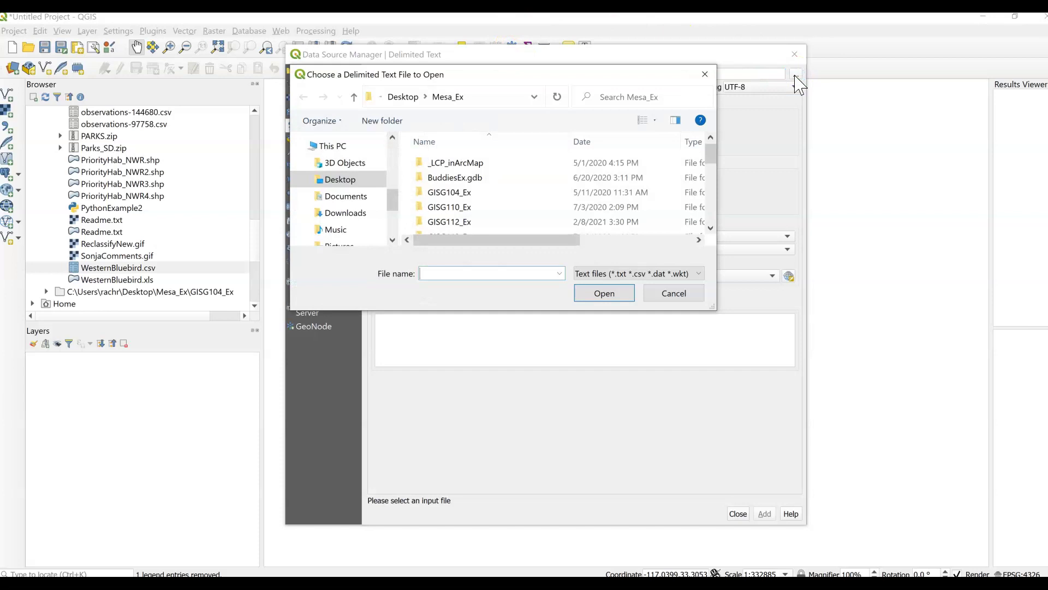
pyautogui.scroll(-5, 529, 199)
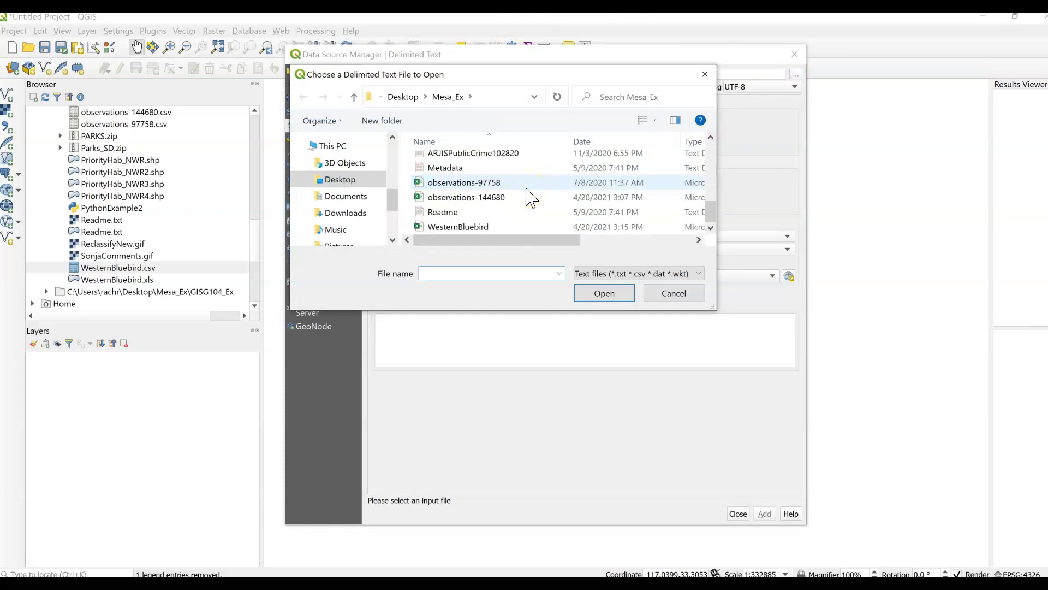
pyautogui.click(466, 229)
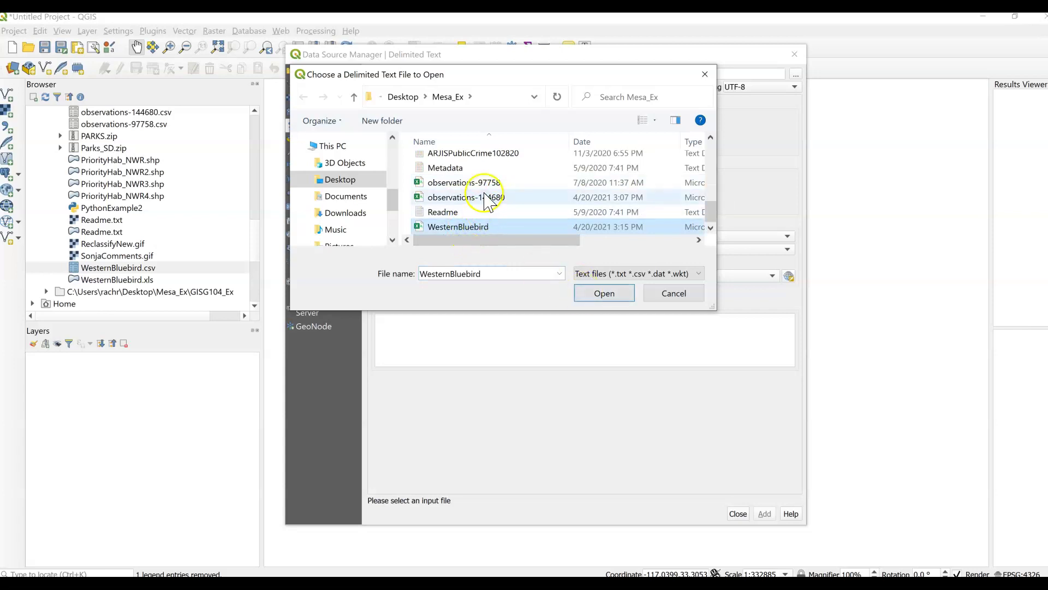
pyautogui.click(599, 300)
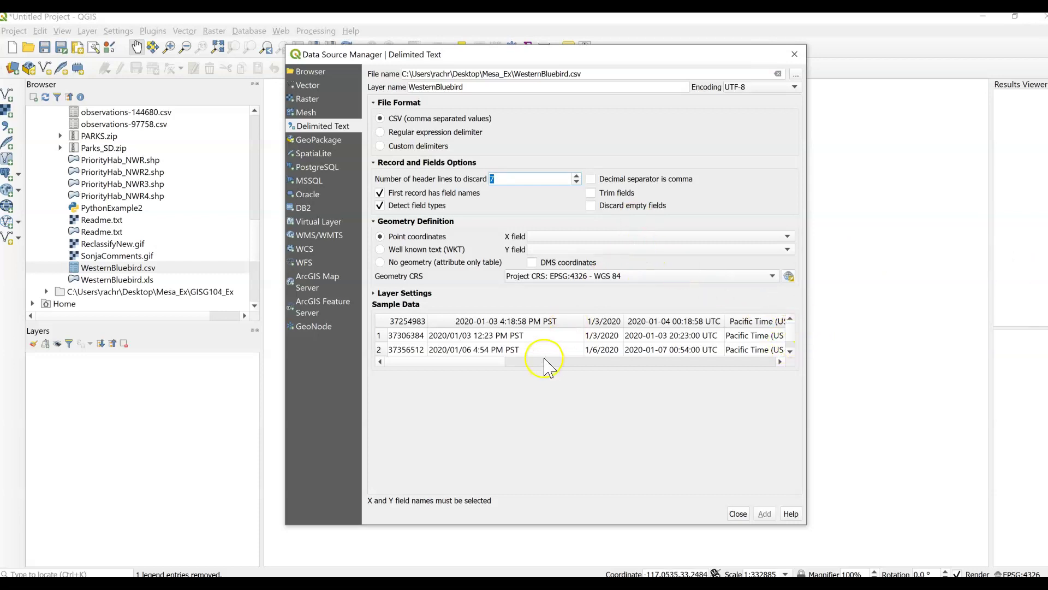
# Check the sample data's header row and set the number of header lines to discard to 0.
pyautogui.click(790, 351)
pyautogui.click(791, 318)
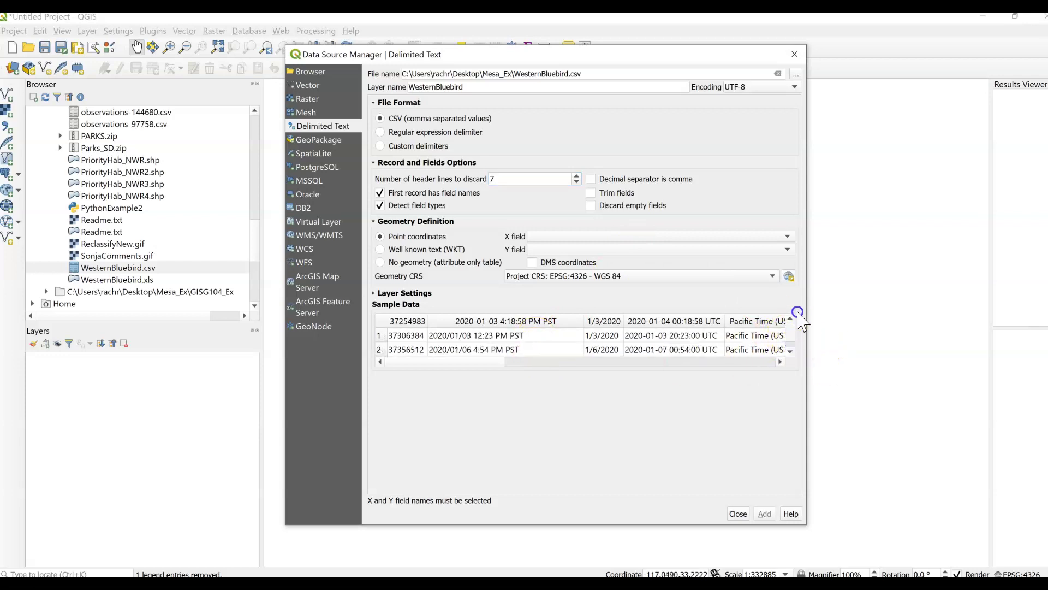
pyautogui.click(469, 322)
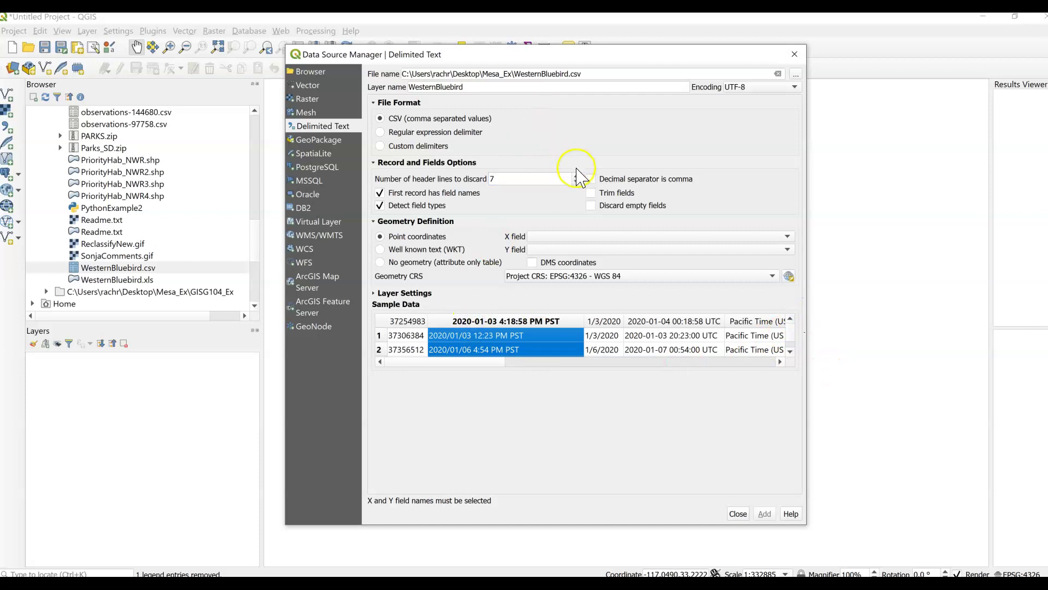
pyautogui.doubleClick(497, 179)
pyautogui.write('1')
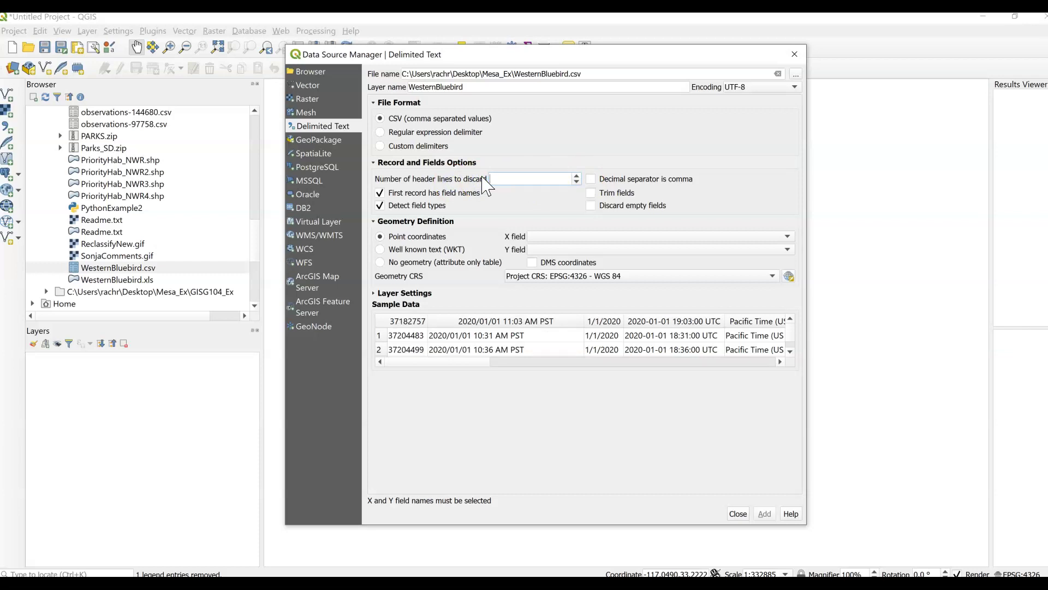
pyautogui.write('0')
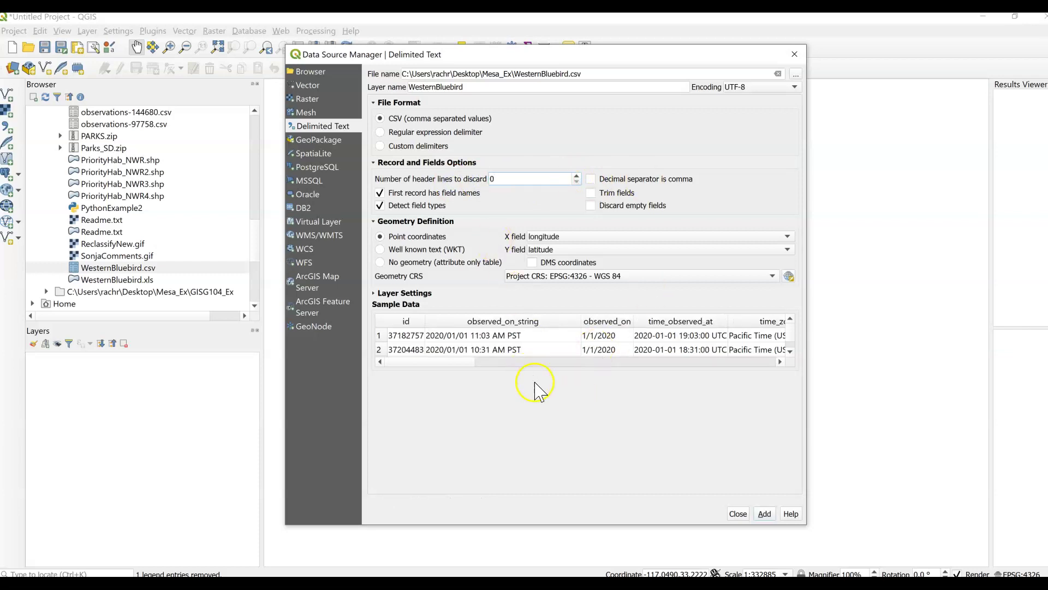
# Examine the id, observed_on_string, observed_on and time_observed_at columns in the sample data and check the geometry definition.
pyautogui.click(472, 320)
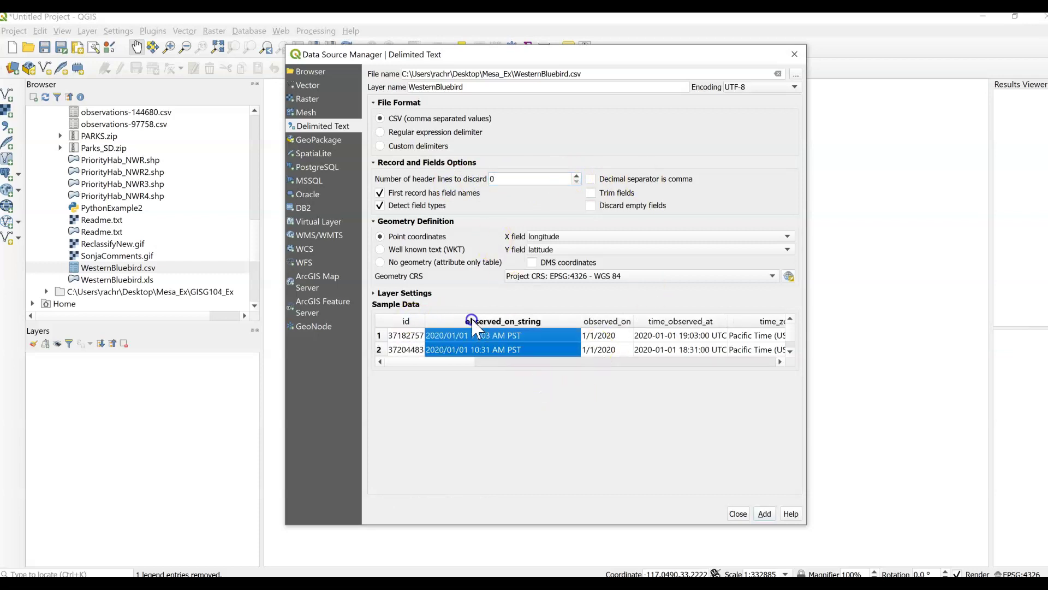
pyautogui.click(610, 334)
pyautogui.click(644, 326)
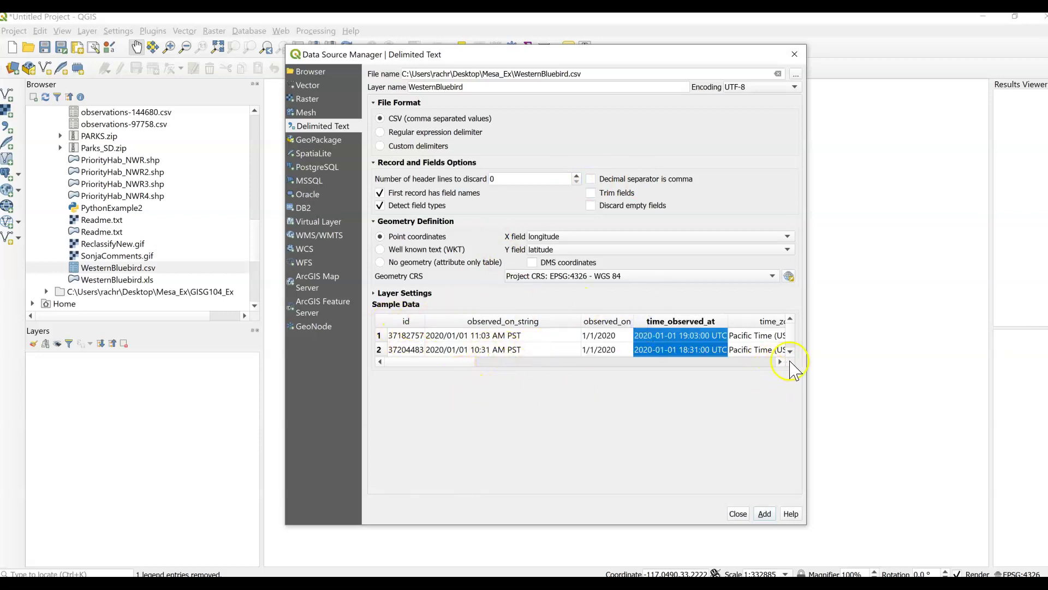
pyautogui.click(405, 323)
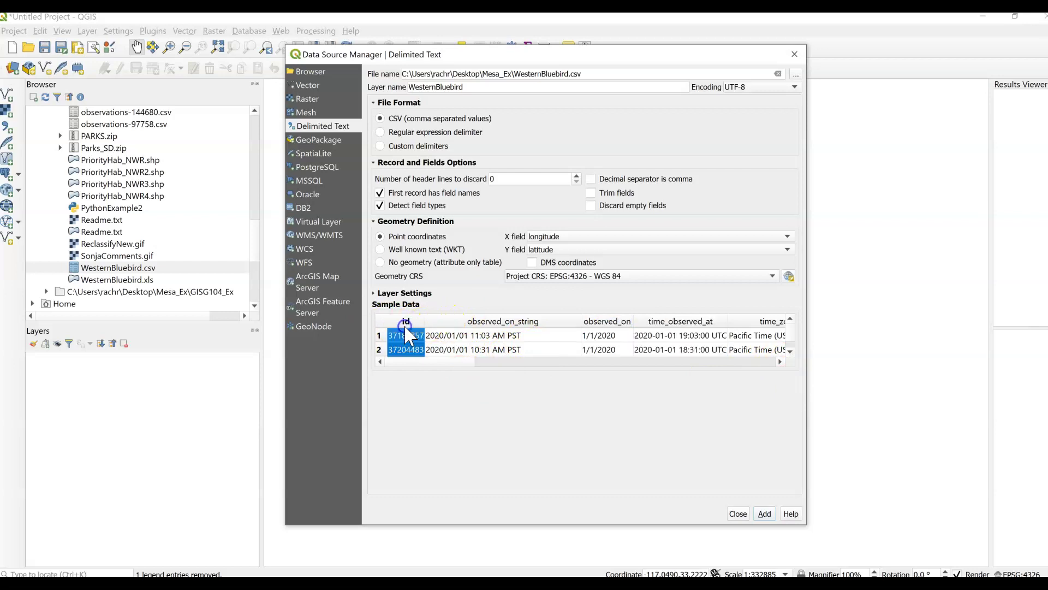
pyautogui.click(464, 322)
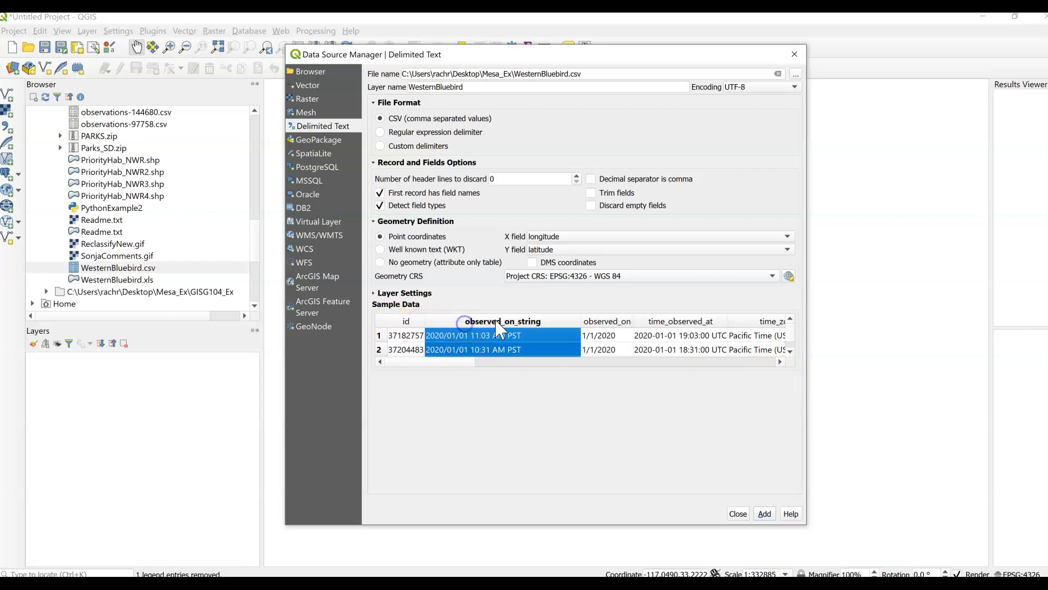
pyautogui.click(601, 321)
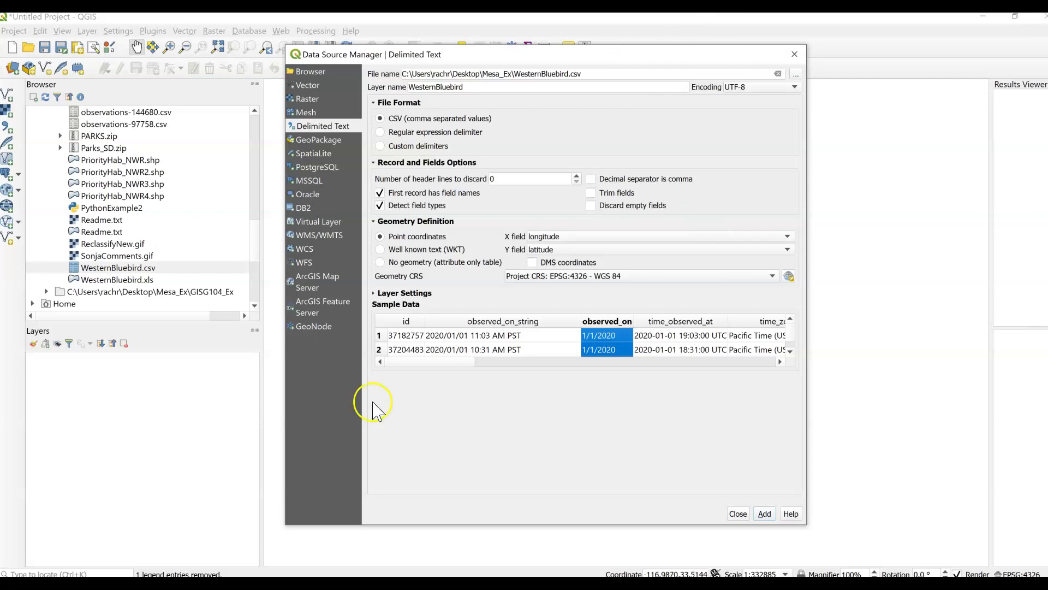
pyautogui.click(374, 221)
pyautogui.click(374, 221)
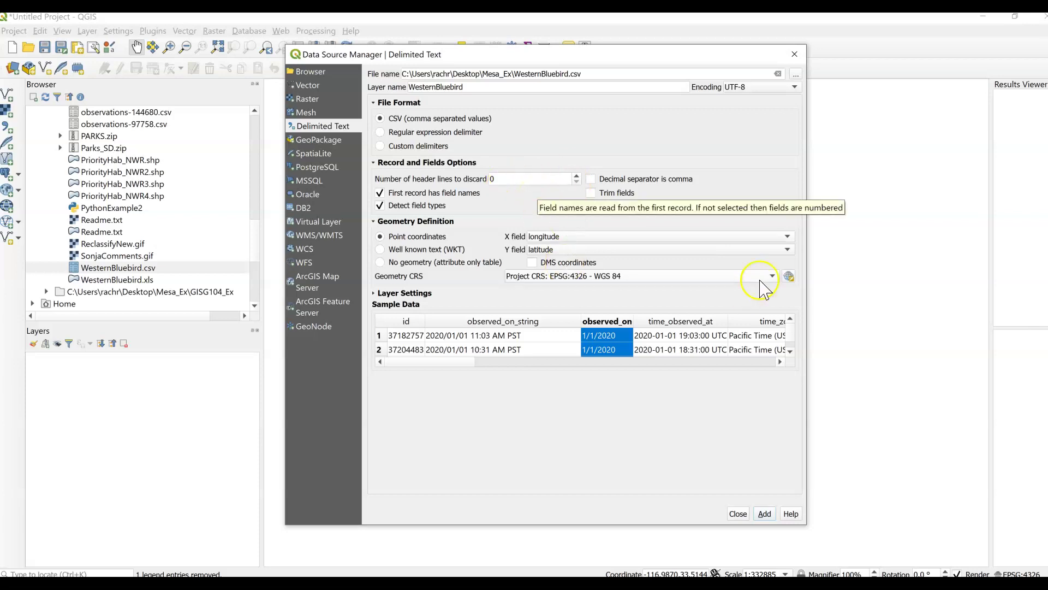
# Review the geometry CRS choices and use Project CRS: EPSG:4326 - WGS 84.
pyautogui.click(777, 277)
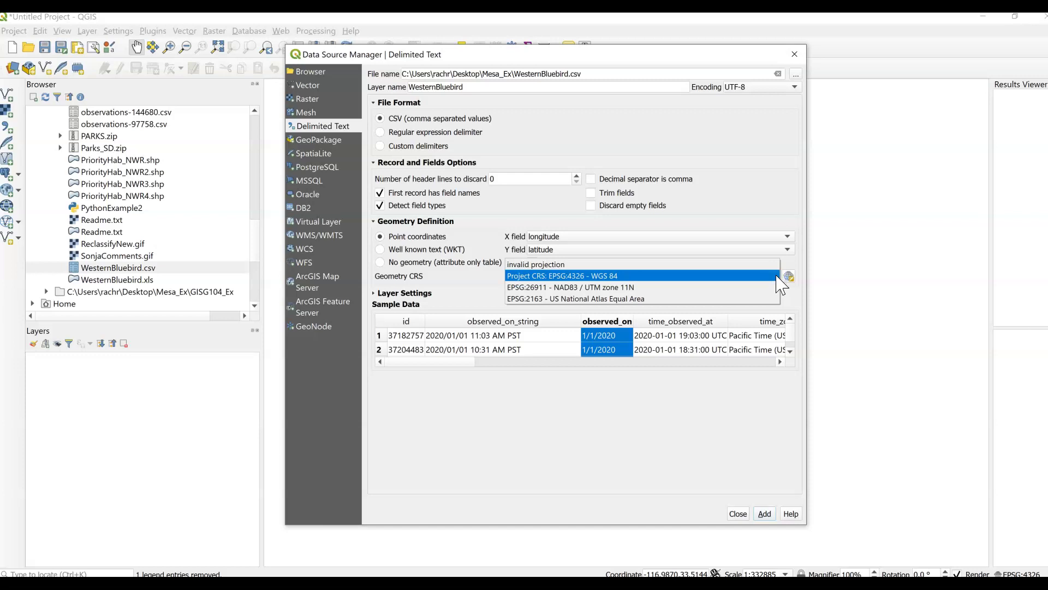
pyautogui.click(772, 274)
pyautogui.click(610, 275)
pyautogui.click(600, 275)
pyautogui.click(599, 276)
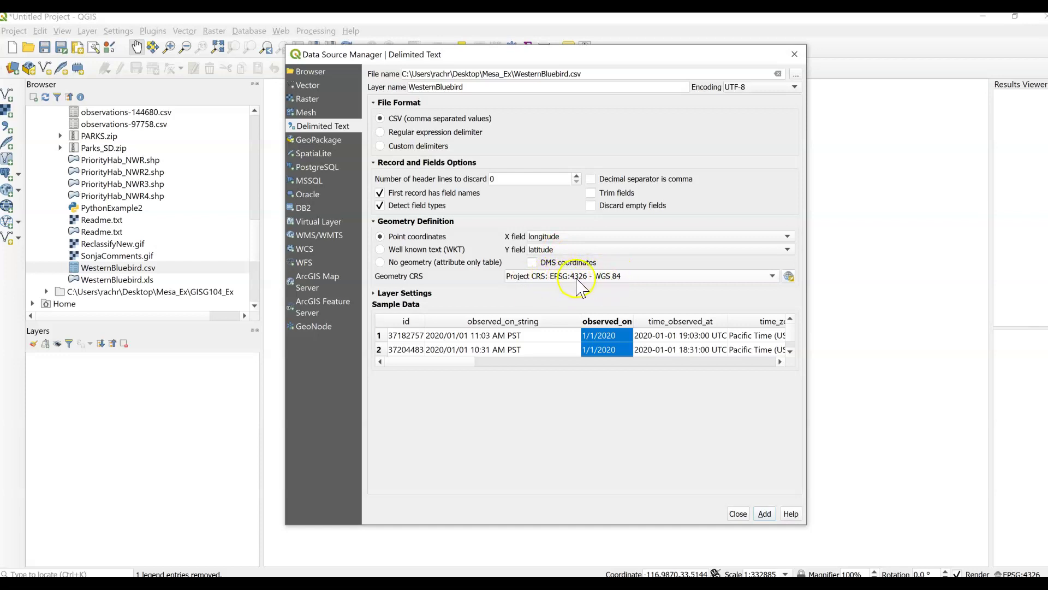
# Look at the full coordinate reference system list and the layer settings, closing both without changing anything.
pyautogui.click(787, 276)
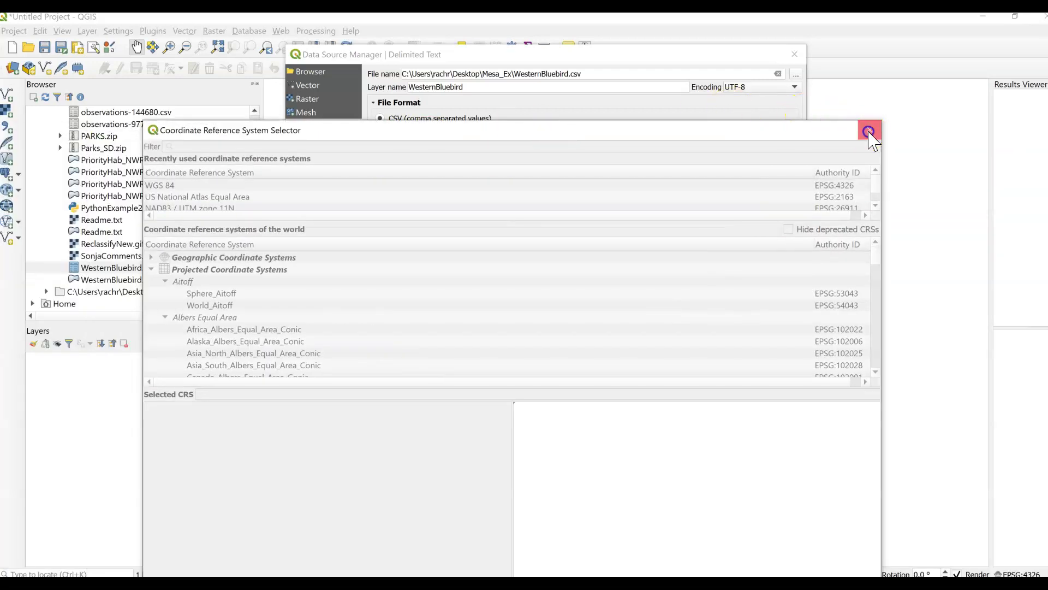
pyautogui.click(869, 131)
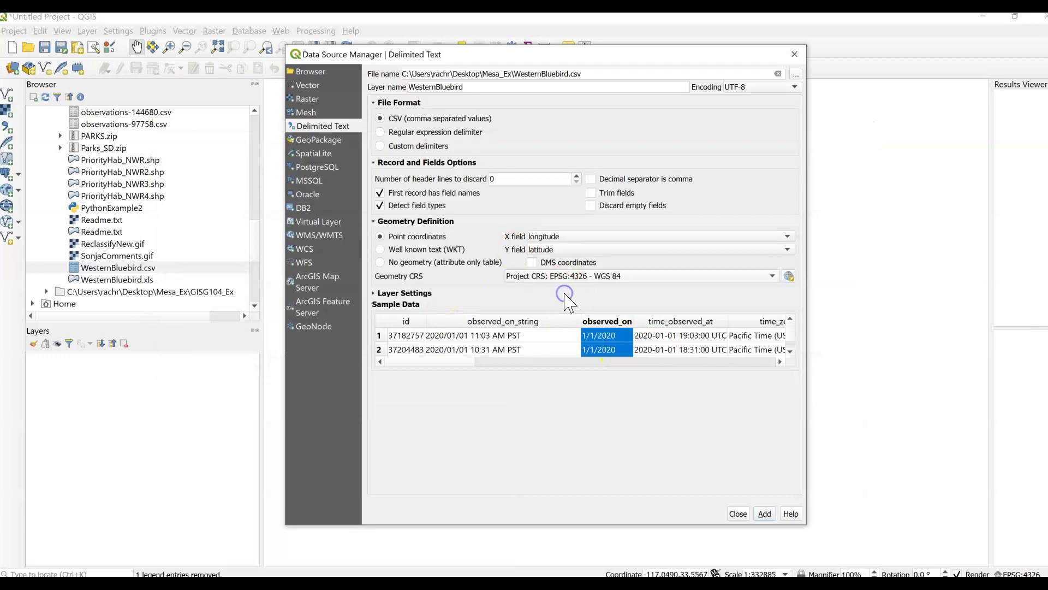
pyautogui.click(374, 292)
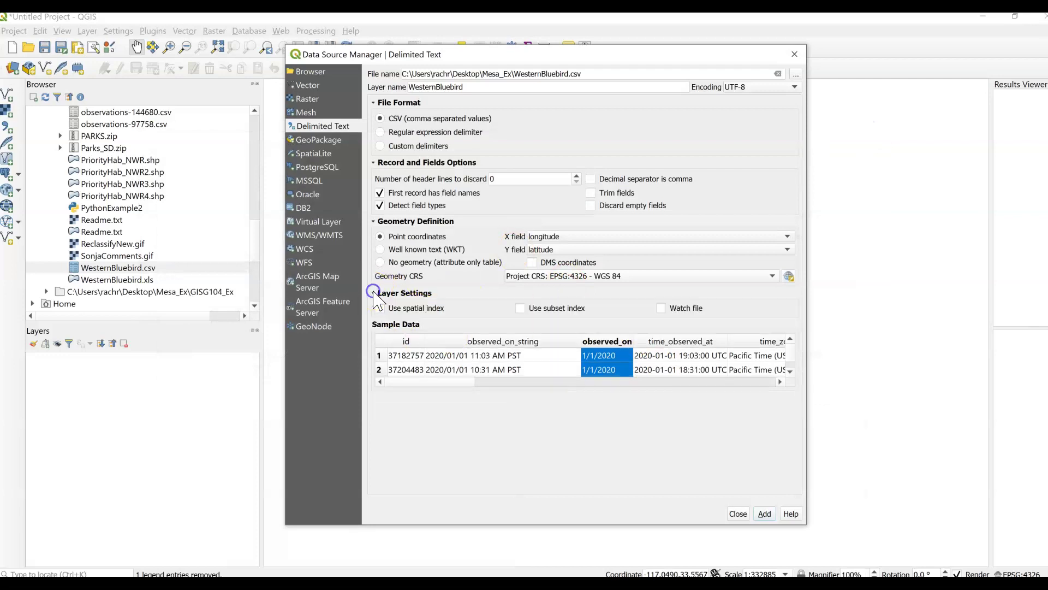
pyautogui.click(374, 293)
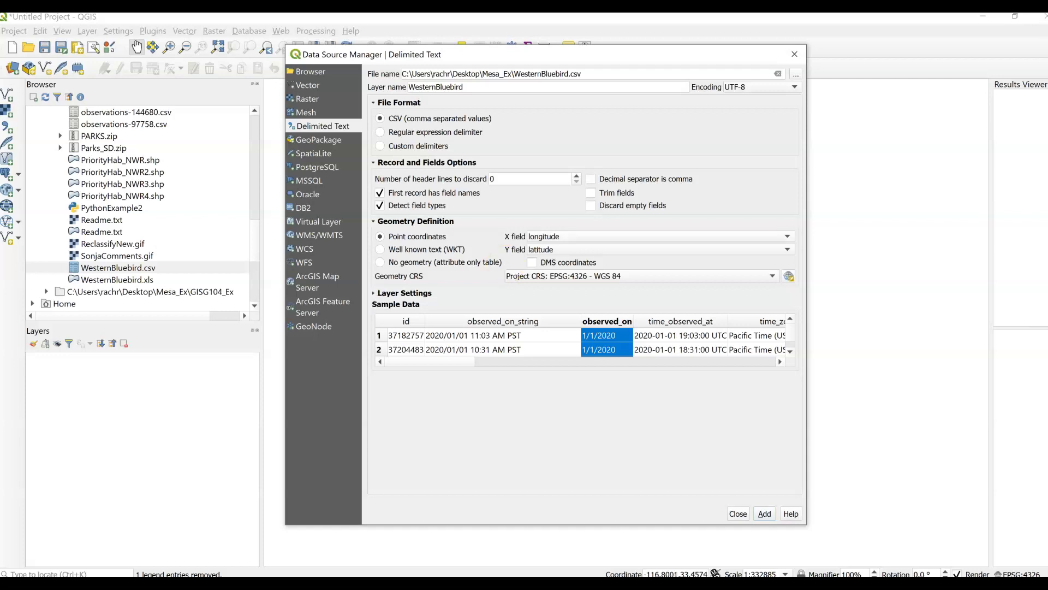
# Dismiss the e-mail notification, add the WesternBluebird points to the map, and close the data source manager.
pyautogui.click(766, 519)
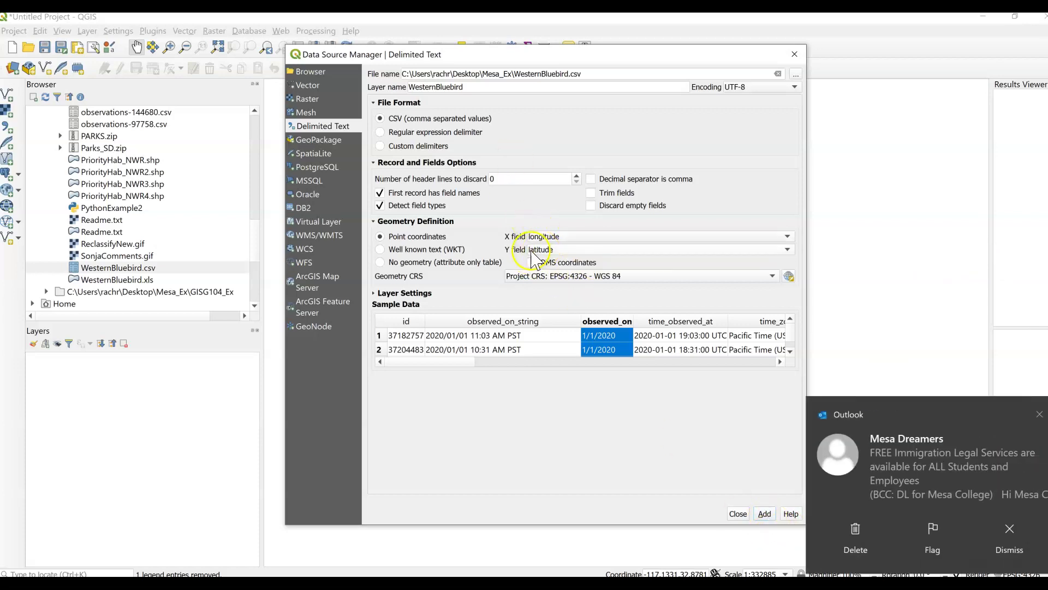
pyautogui.click(995, 539)
pyautogui.click(527, 261)
pyautogui.click(764, 514)
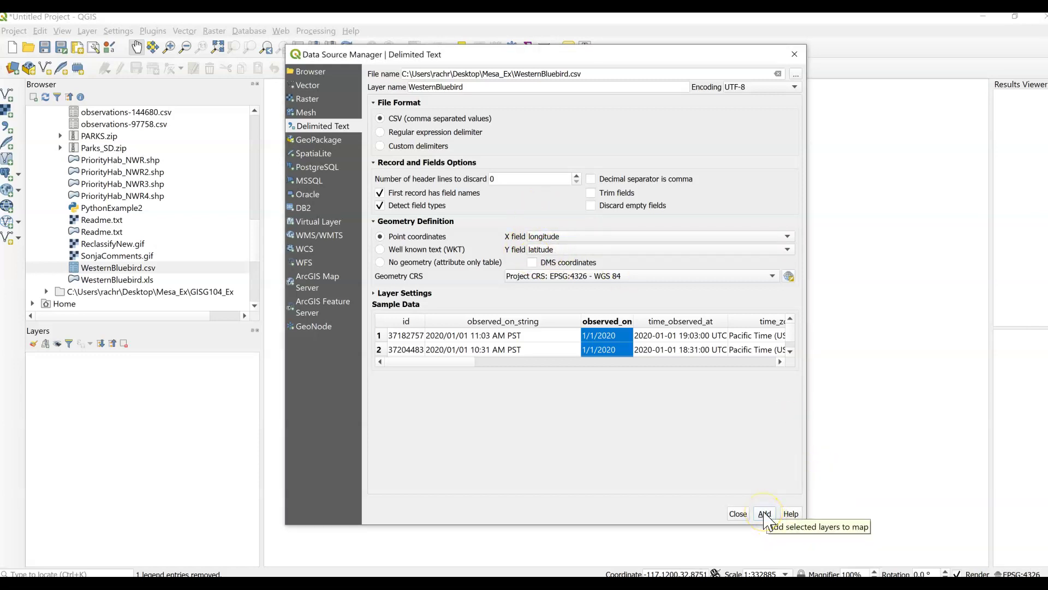
pyautogui.click(765, 514)
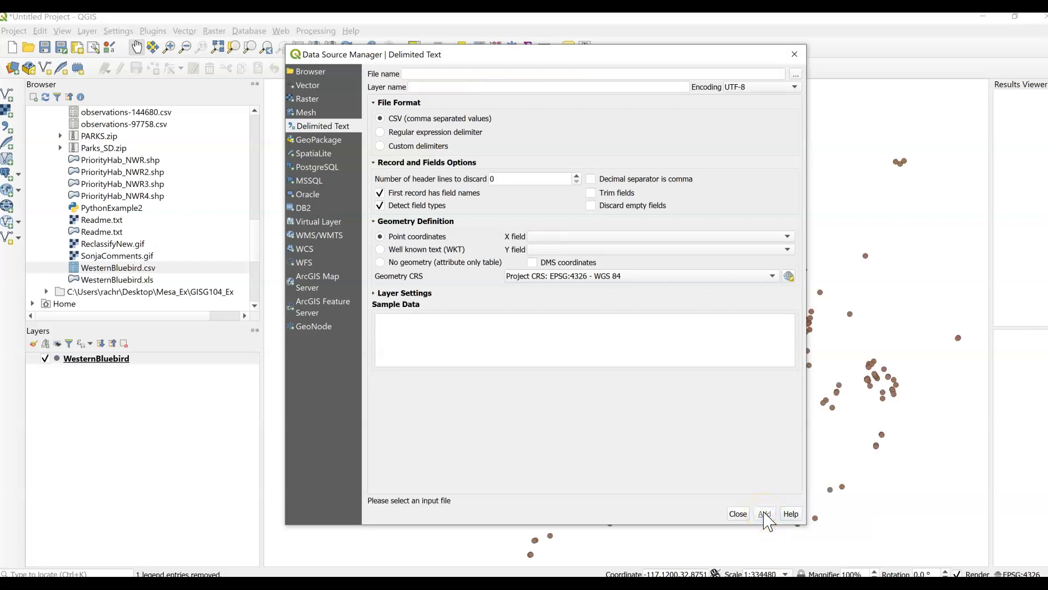
pyautogui.click(794, 54)
# Add Countries.shp from the GISG104_Ex folder to the map as a reference layer.
pyautogui.scroll(-2, 776, 393)
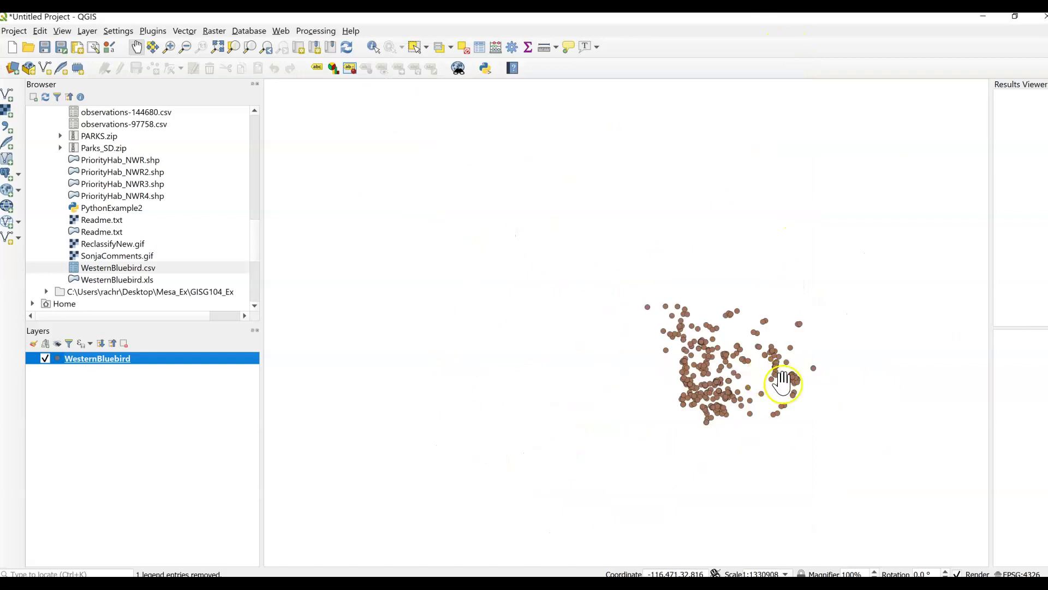
pyautogui.scroll(2, 715, 363)
pyautogui.click(718, 381)
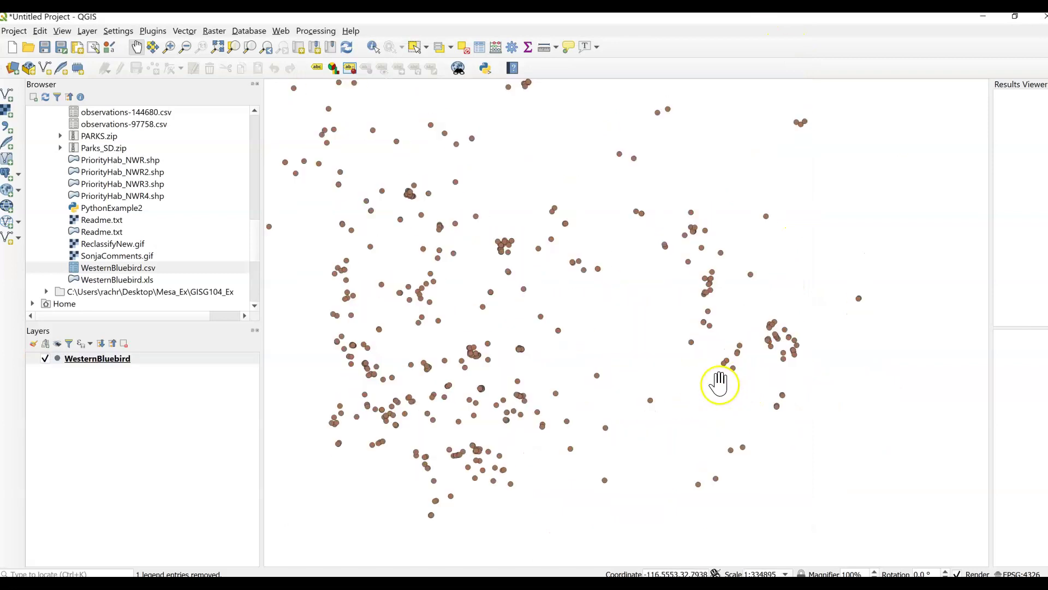
pyautogui.scroll(-1, 720, 385)
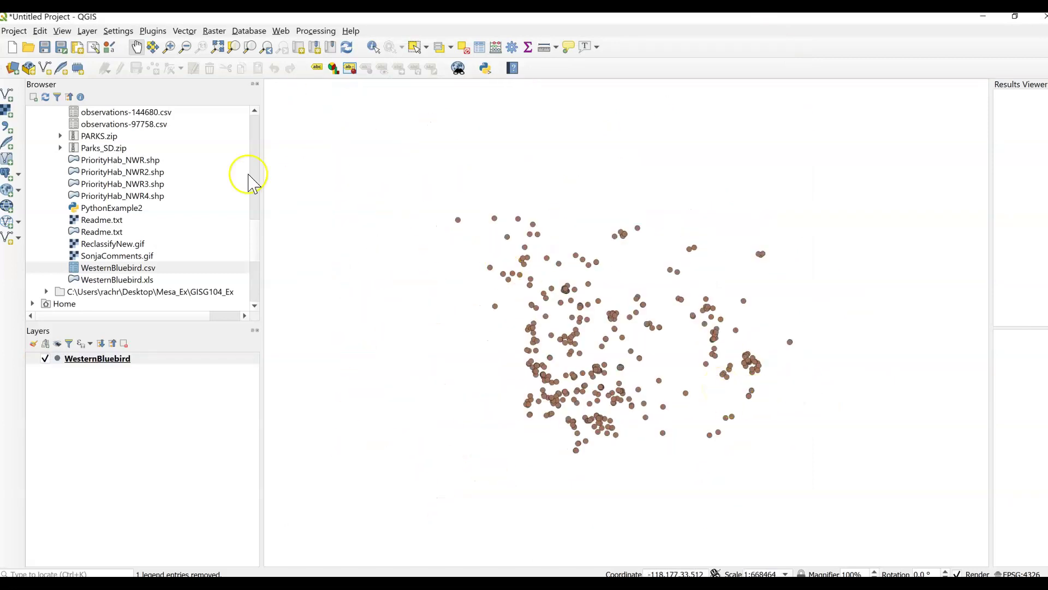
pyautogui.scroll(3, 94, 261)
pyautogui.scroll(5, 94, 261)
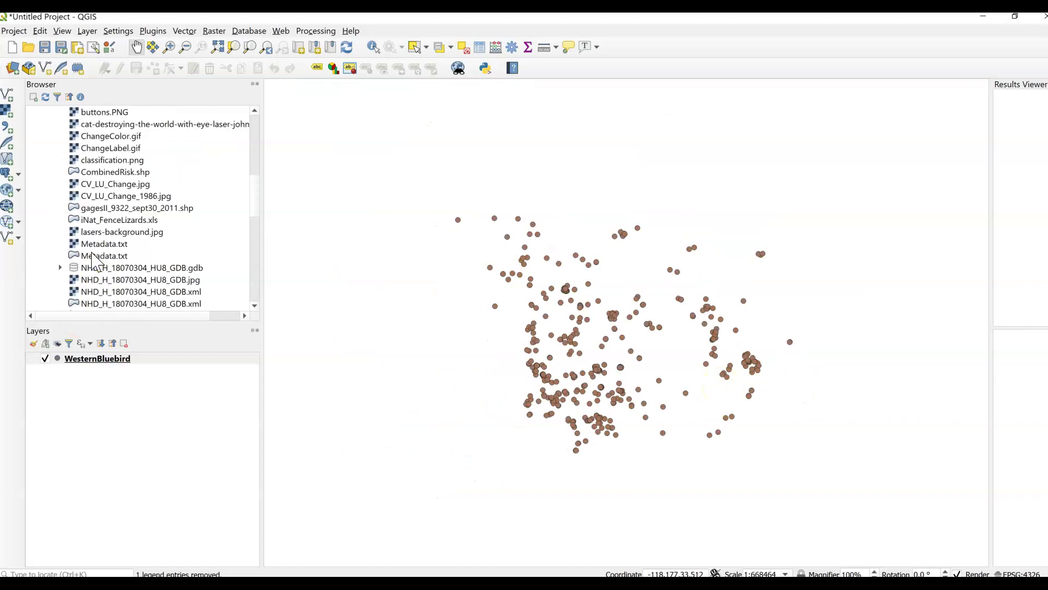
pyautogui.scroll(6, 94, 261)
pyautogui.click(61, 162)
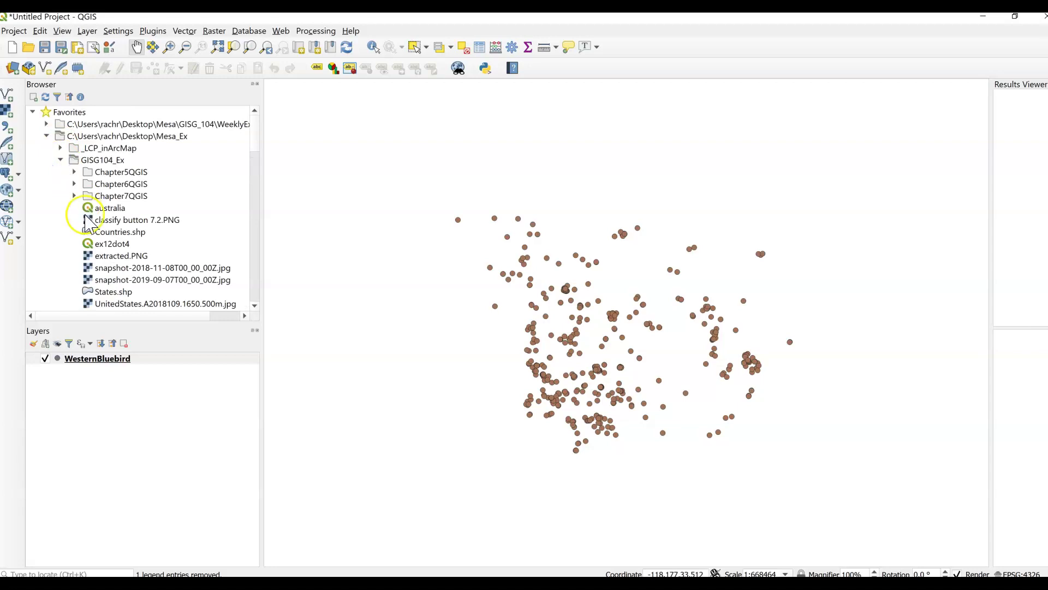
pyautogui.moveTo(112, 231); pyautogui.dragTo(437, 281)
pyautogui.click(604, 322)
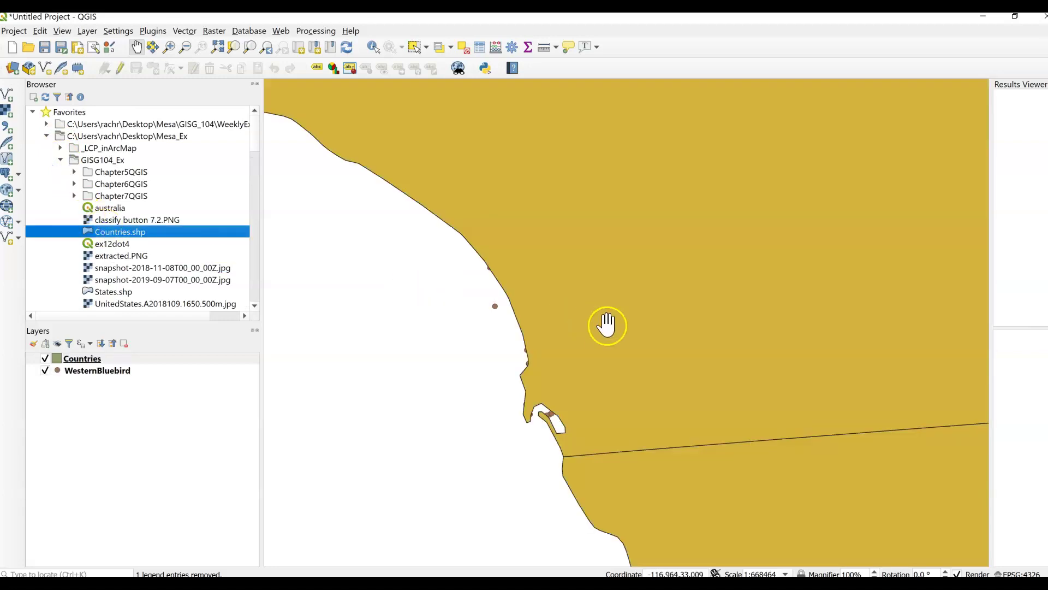
# Move the Countries layer below WesternBluebird to check the point locations, and hide the Countries layer.
pyautogui.click(79, 388)
pyautogui.moveTo(77, 359); pyautogui.dragTo(77, 384)
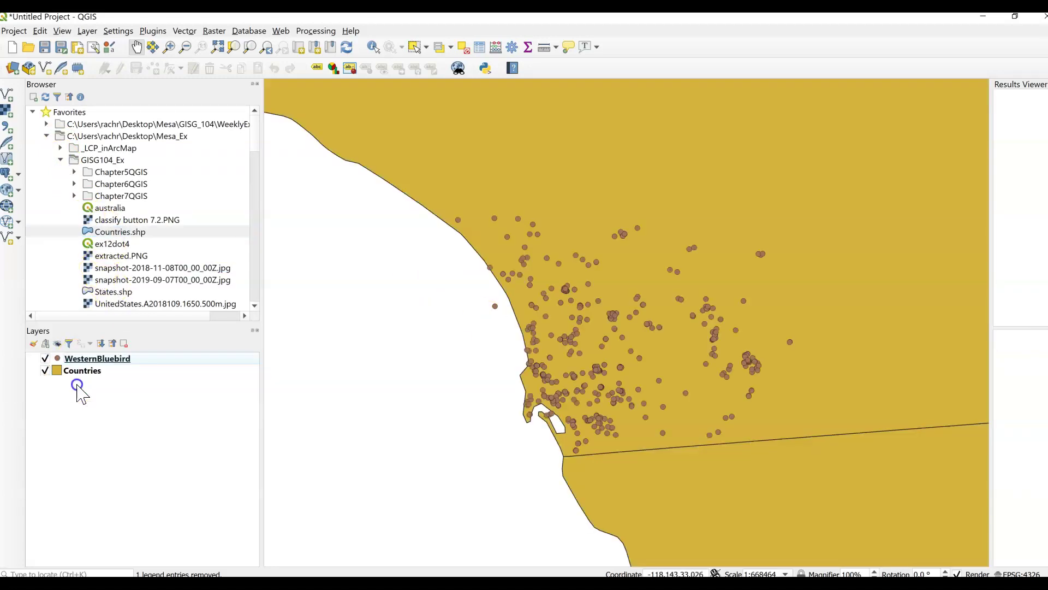
pyautogui.scroll(-2, 468, 351)
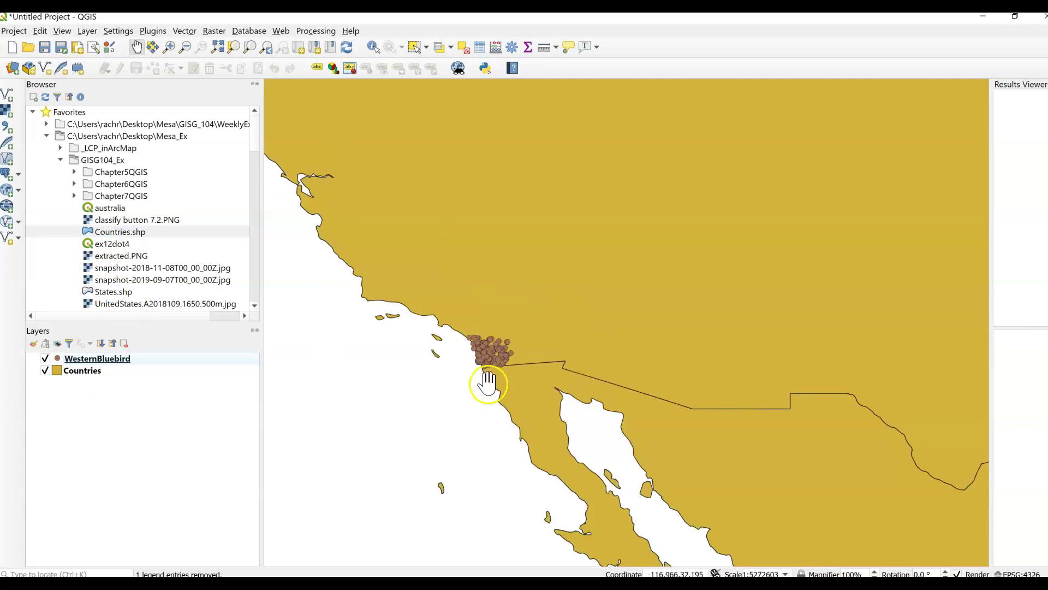
pyautogui.scroll(3, 484, 366)
pyautogui.scroll(-1, 486, 353)
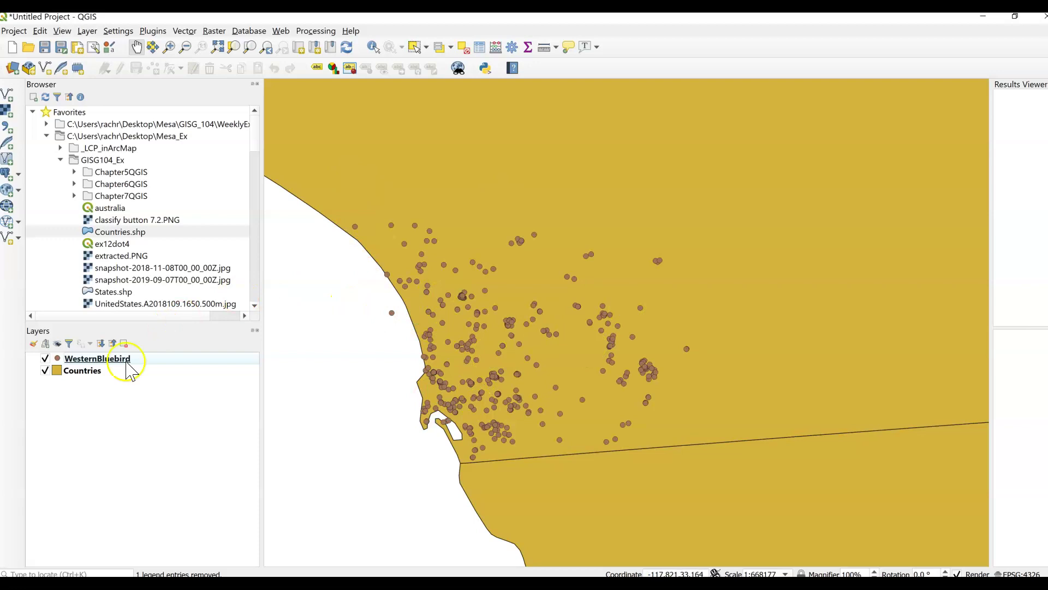
pyautogui.click(45, 371)
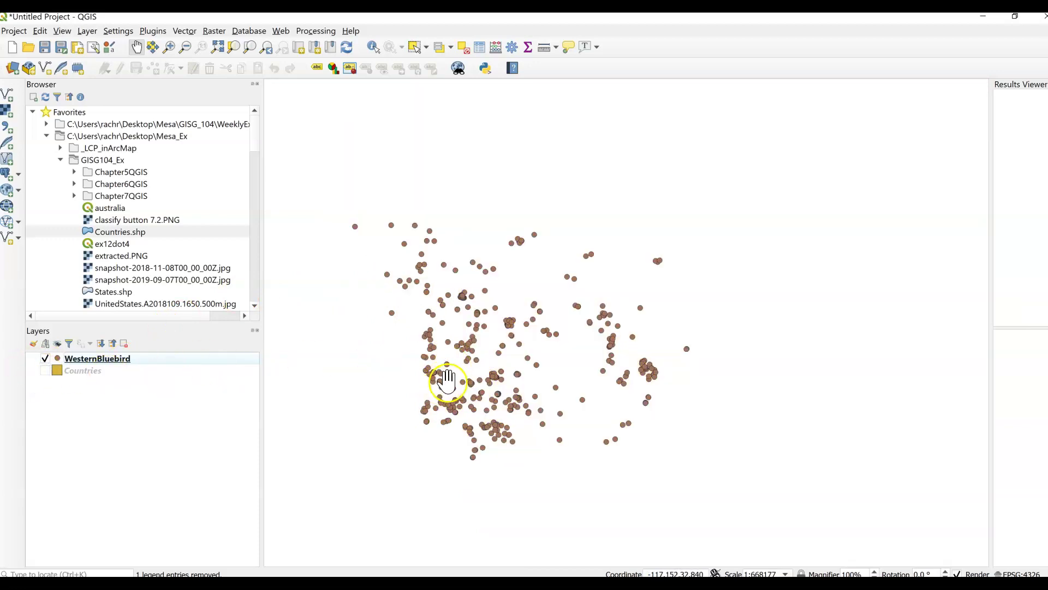
# Identify one WesternBluebird point near the middle of the cluster and widen the results to read its attributes.
pyautogui.moveTo(449, 367); pyautogui.dragTo(555, 327)
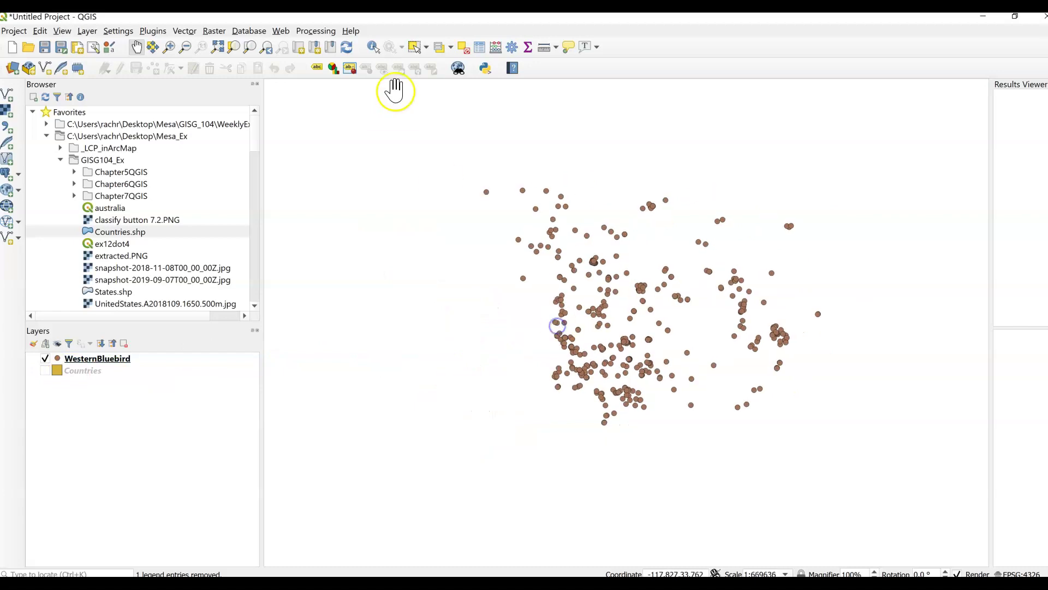
pyautogui.click(374, 47)
pyautogui.click(617, 339)
pyautogui.click(619, 341)
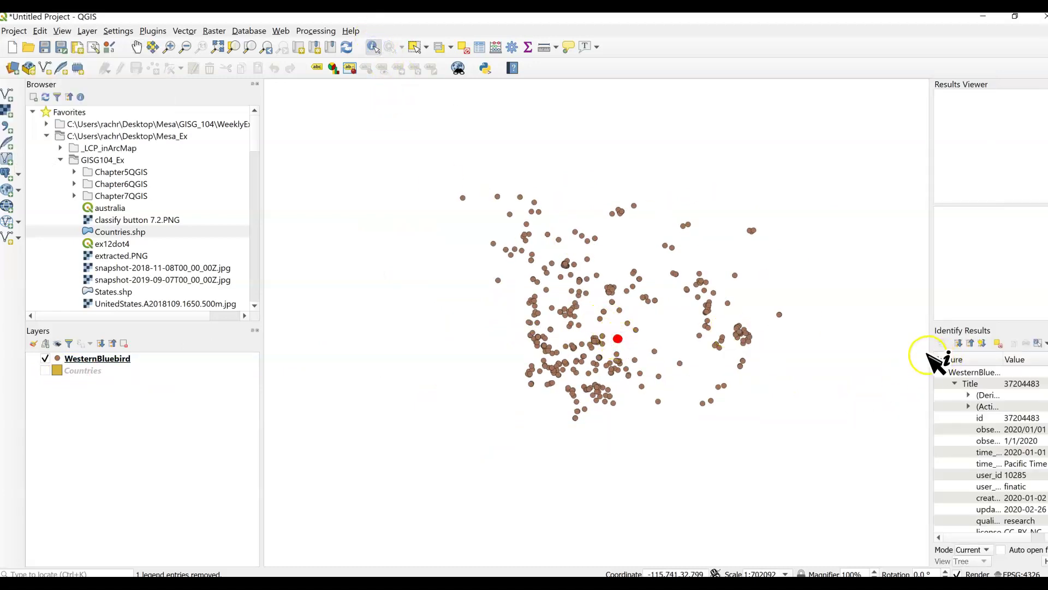
pyautogui.moveTo(932, 356); pyautogui.dragTo(786, 360)
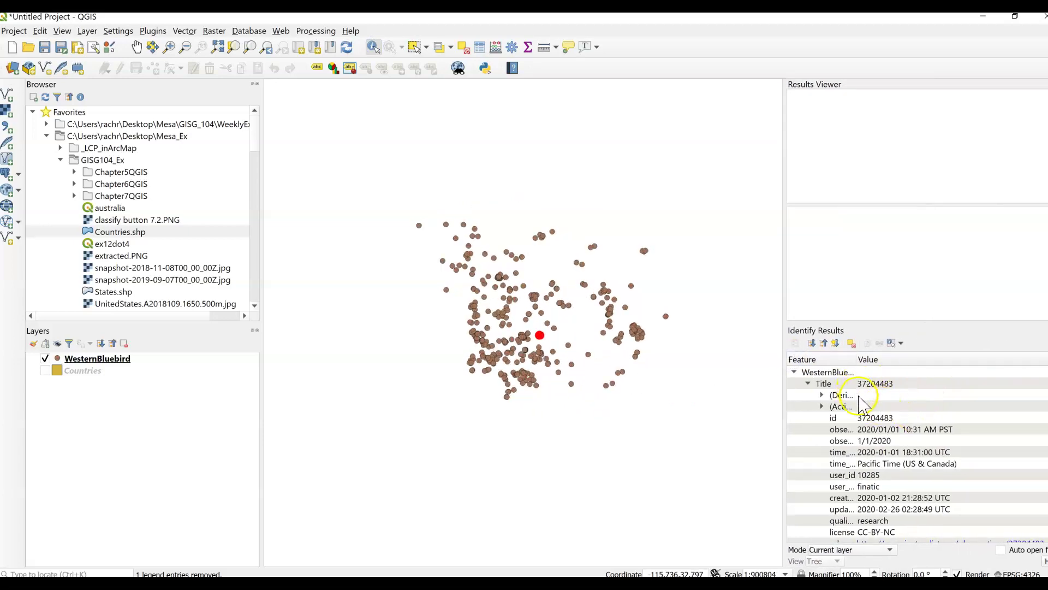
# Open the identified observation's image link in the web browser, view the bird photo, and close the browser.
pyautogui.scroll(-4, 865, 429)
pyautogui.scroll(-2, 864, 424)
pyautogui.click(875, 420)
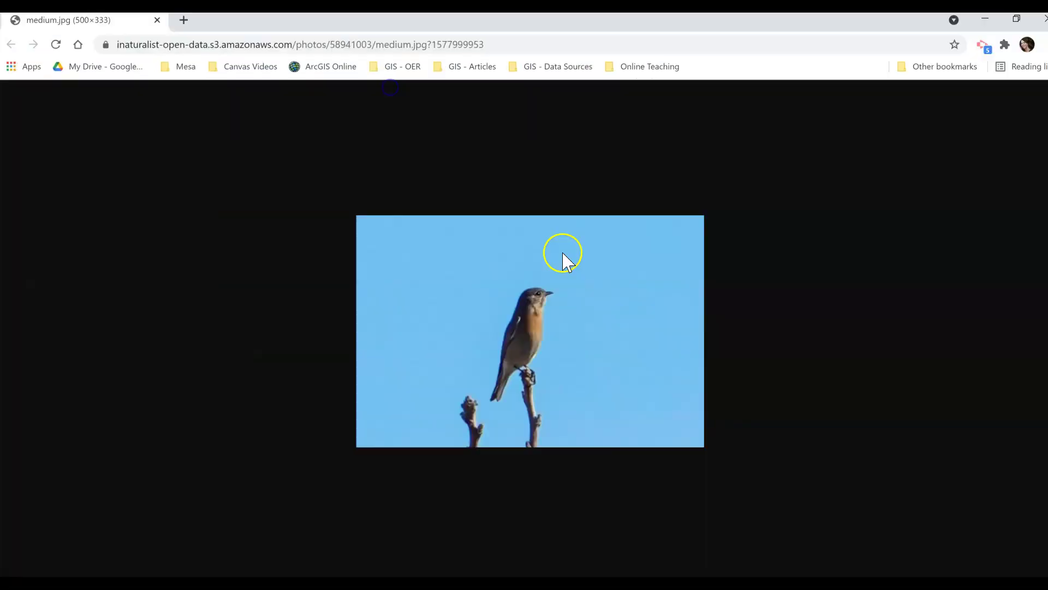
pyautogui.click(1040, 22)
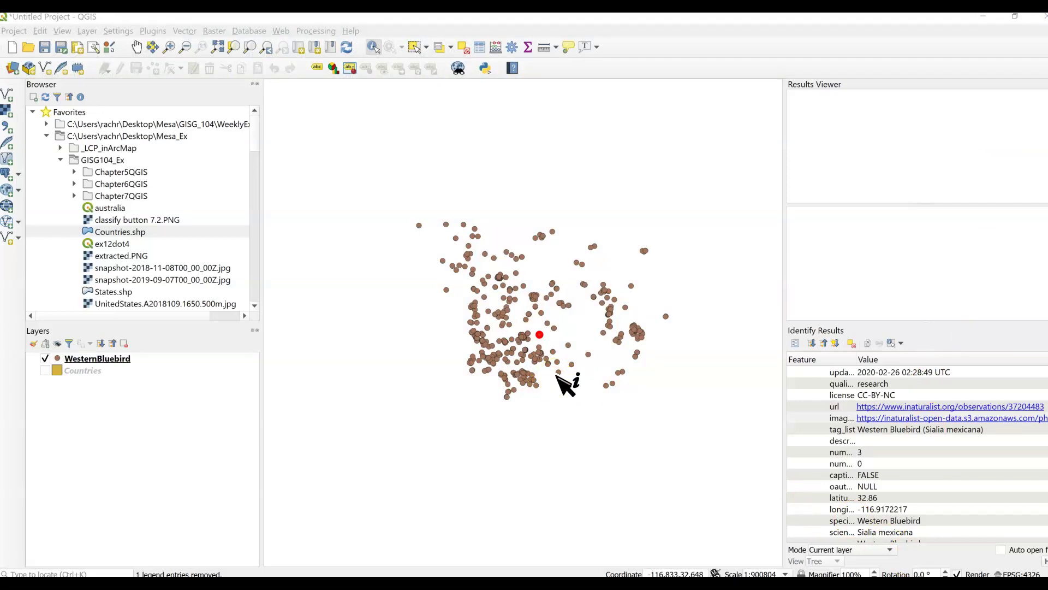
pyautogui.click(556, 379)
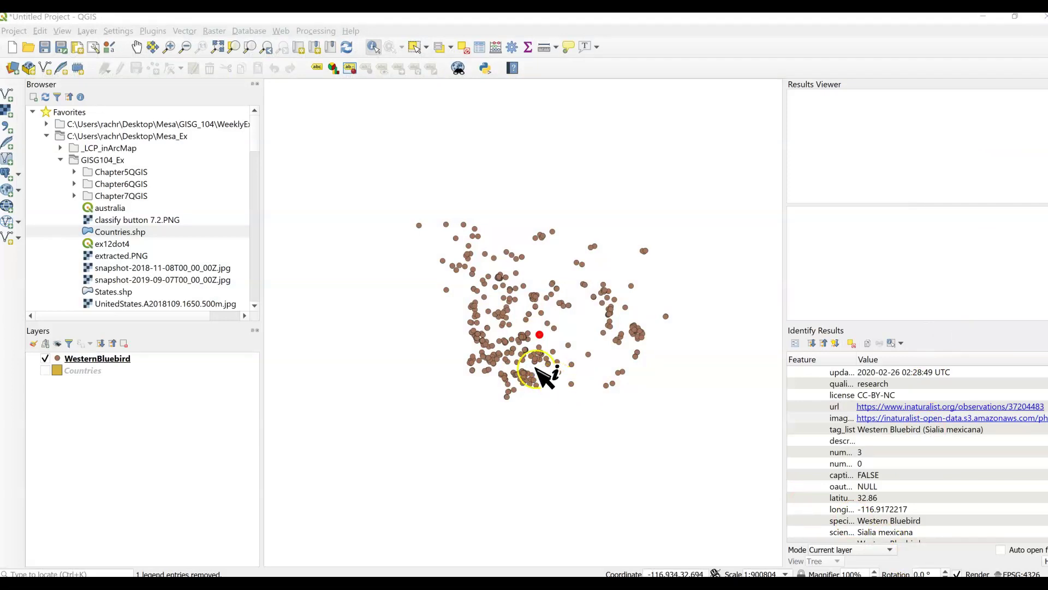
pyautogui.click(300, 520)
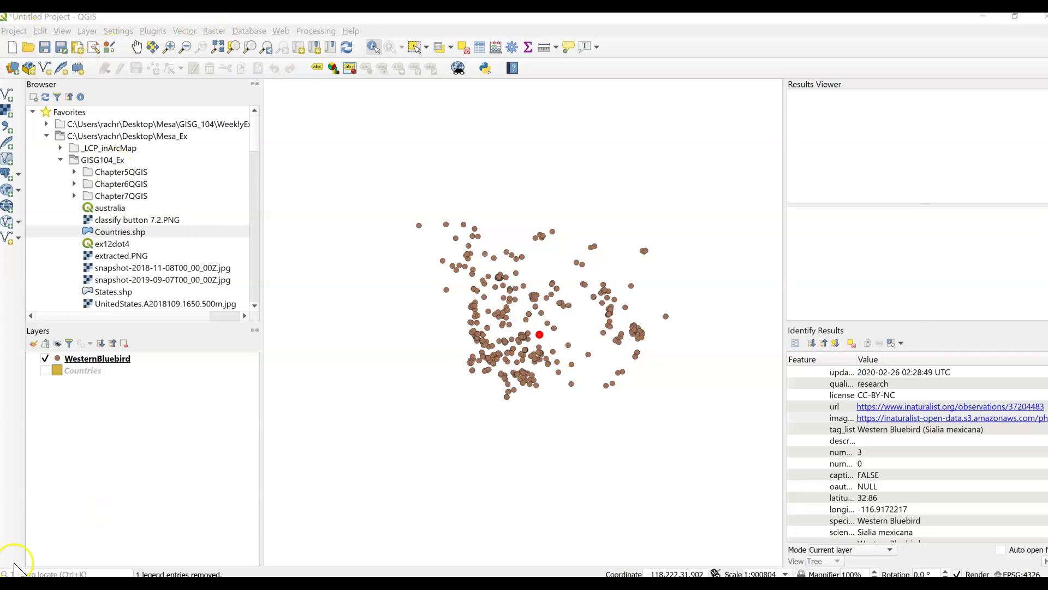